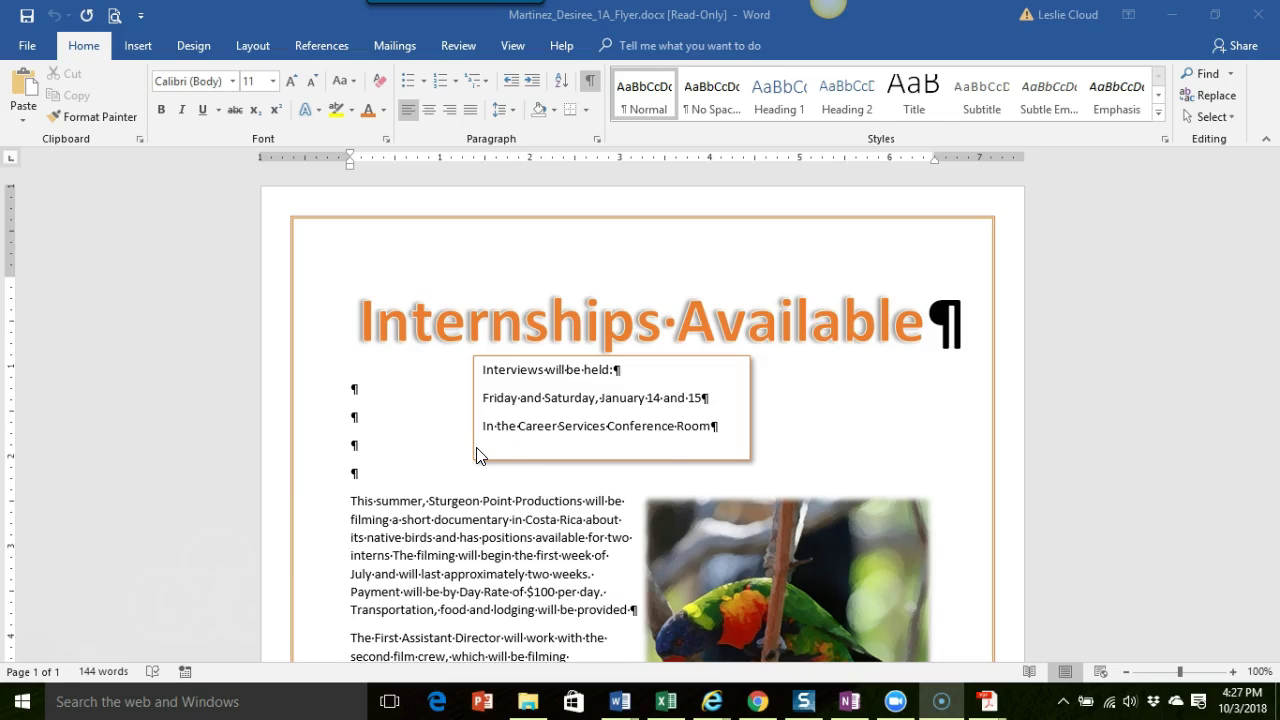
# - Add one more empty paragraph after the fourth blank line, above the summer body paragraph
pyautogui.click(352, 391)
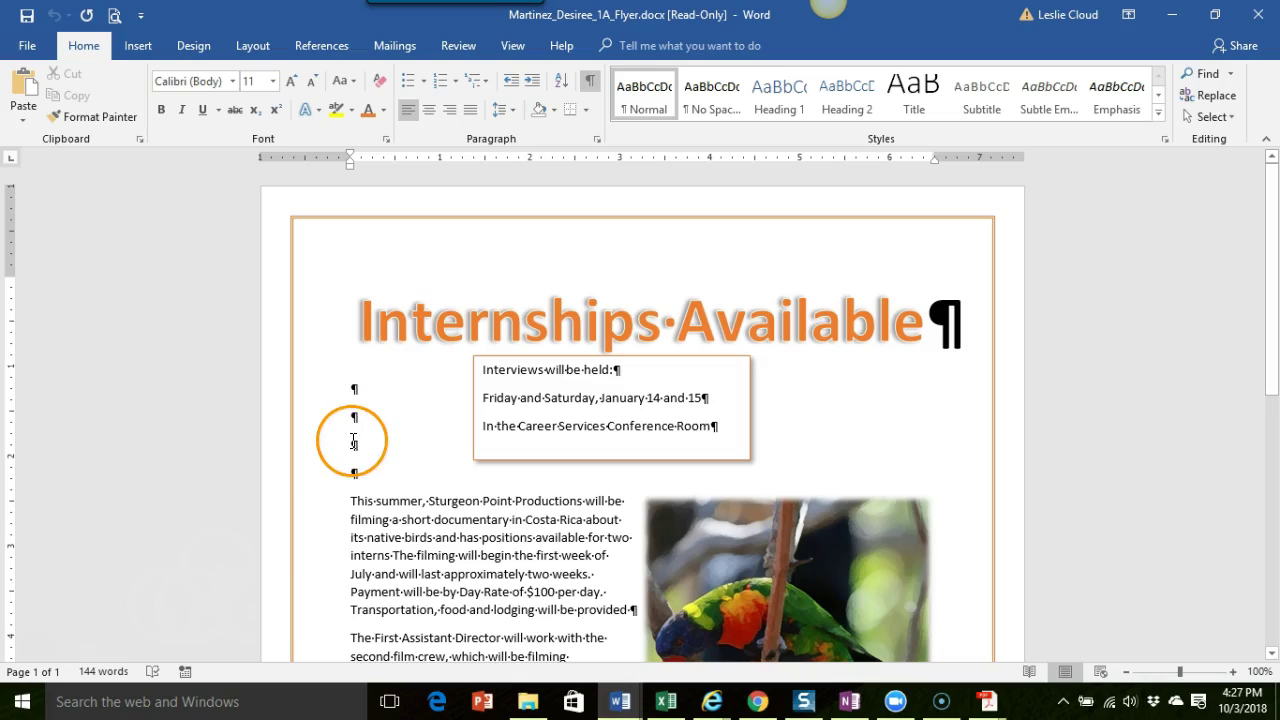
pyautogui.click(358, 474)
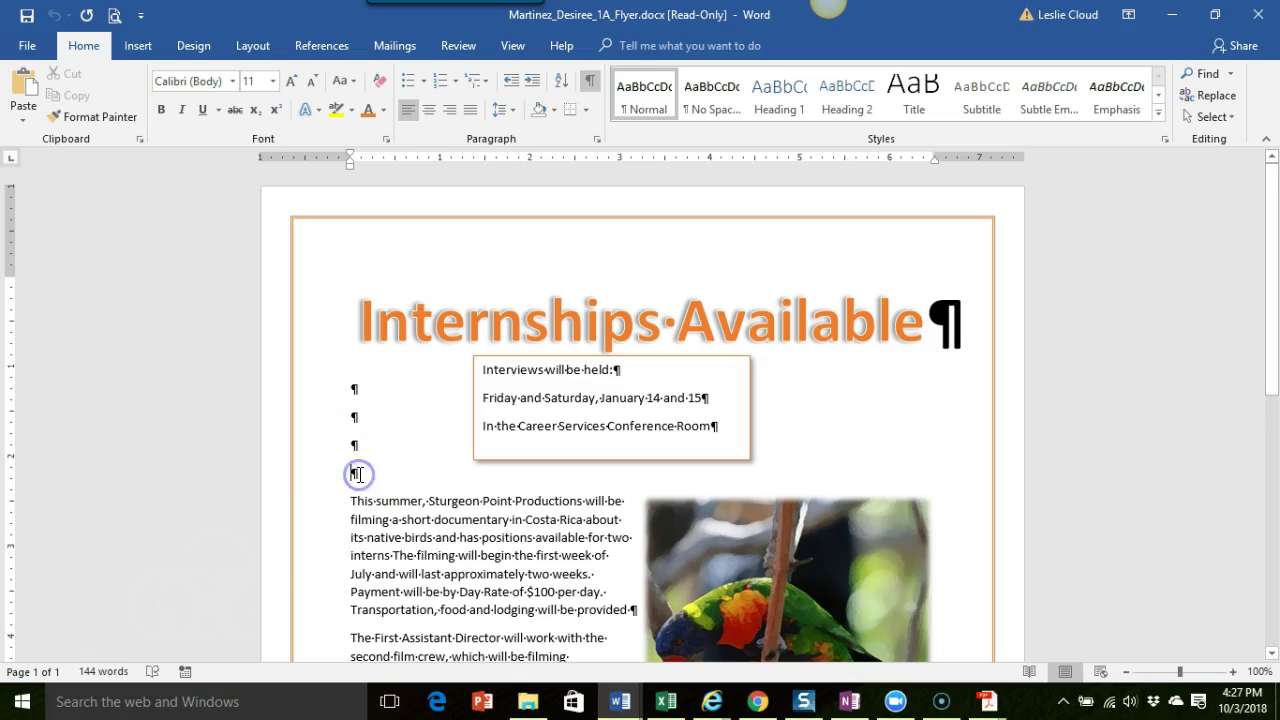
pyautogui.press('Return')
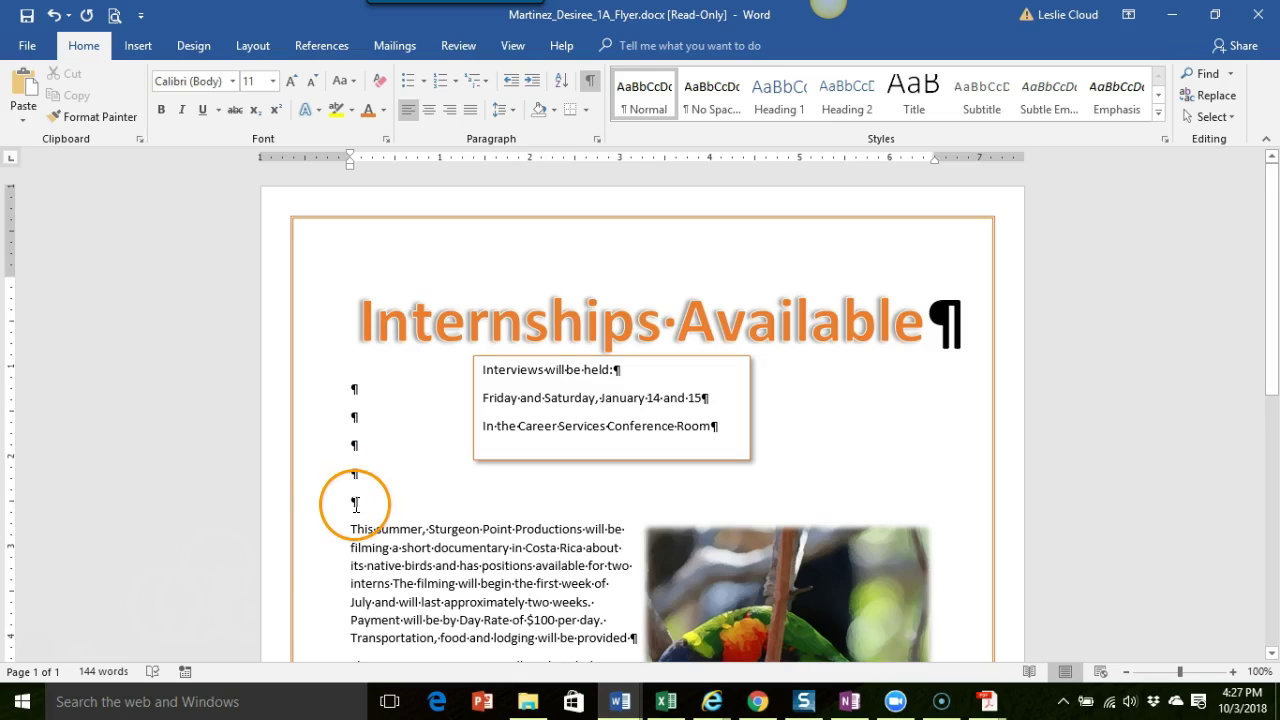
pyautogui.scroll(-1, 600, 526)
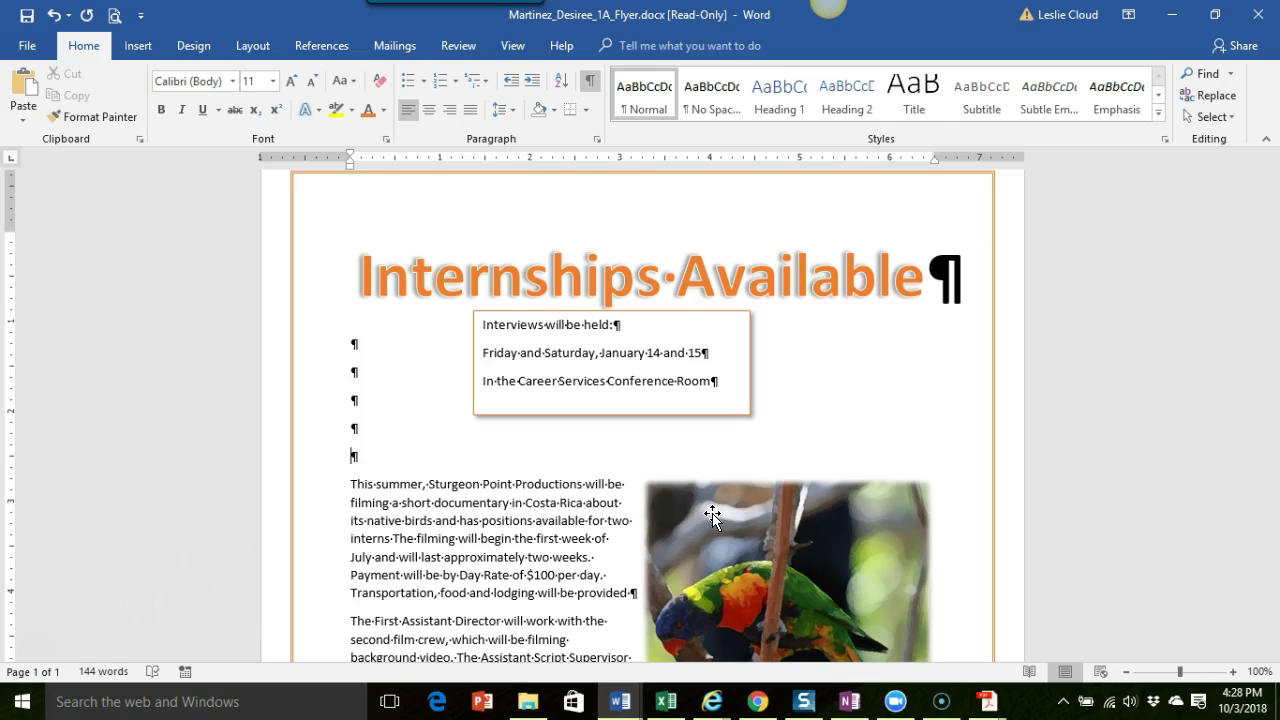
# - Select the interview text box and bring up its Position options under Drawing Tools Format
pyautogui.click(665, 316)
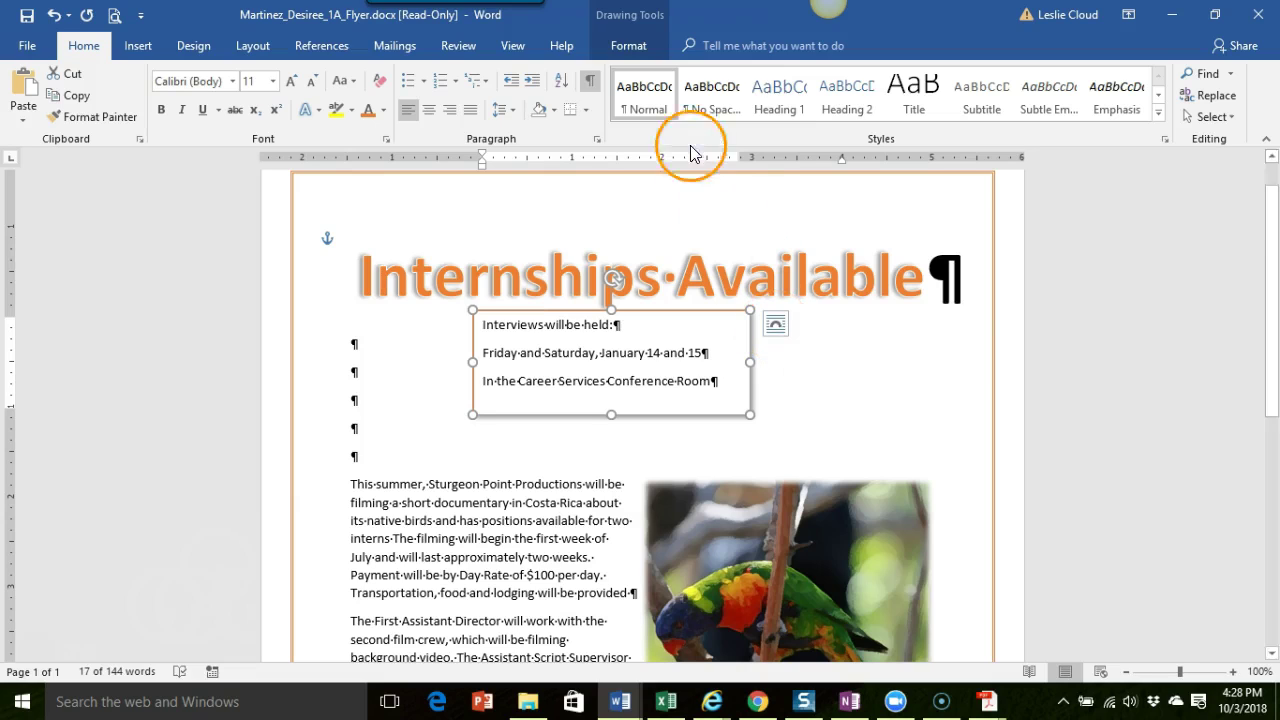
pyautogui.click(627, 47)
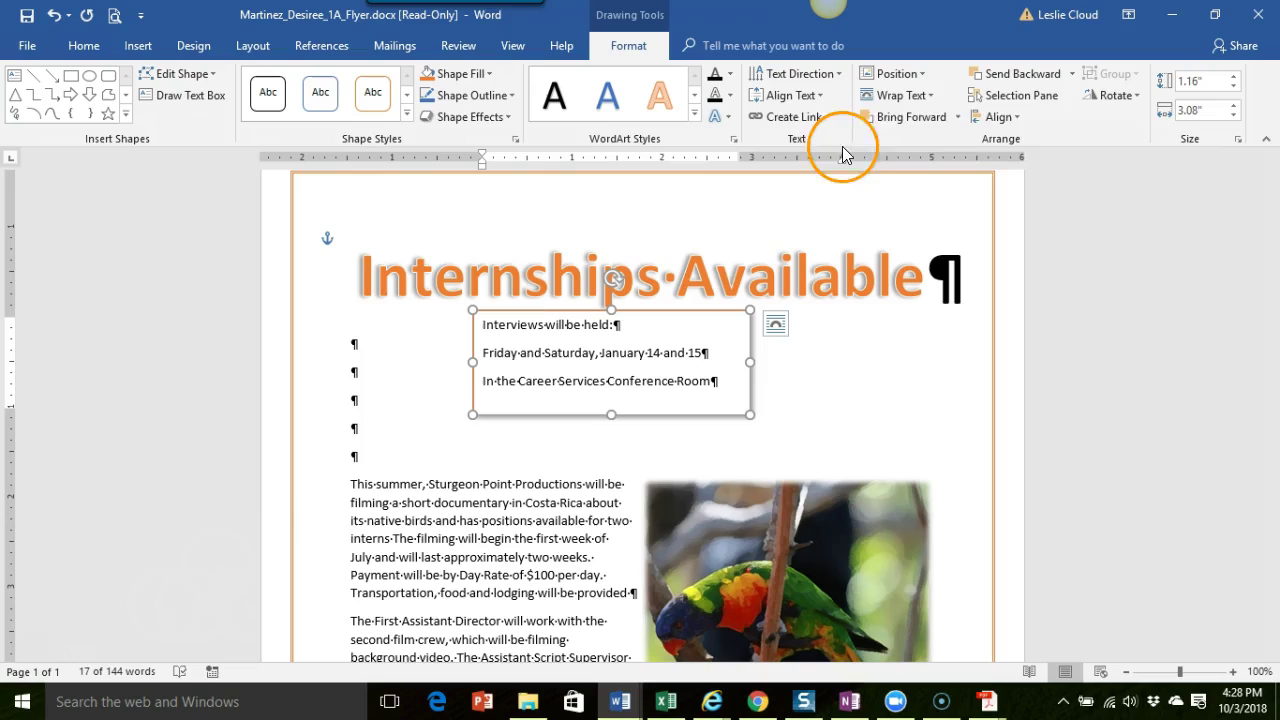
pyautogui.click(918, 74)
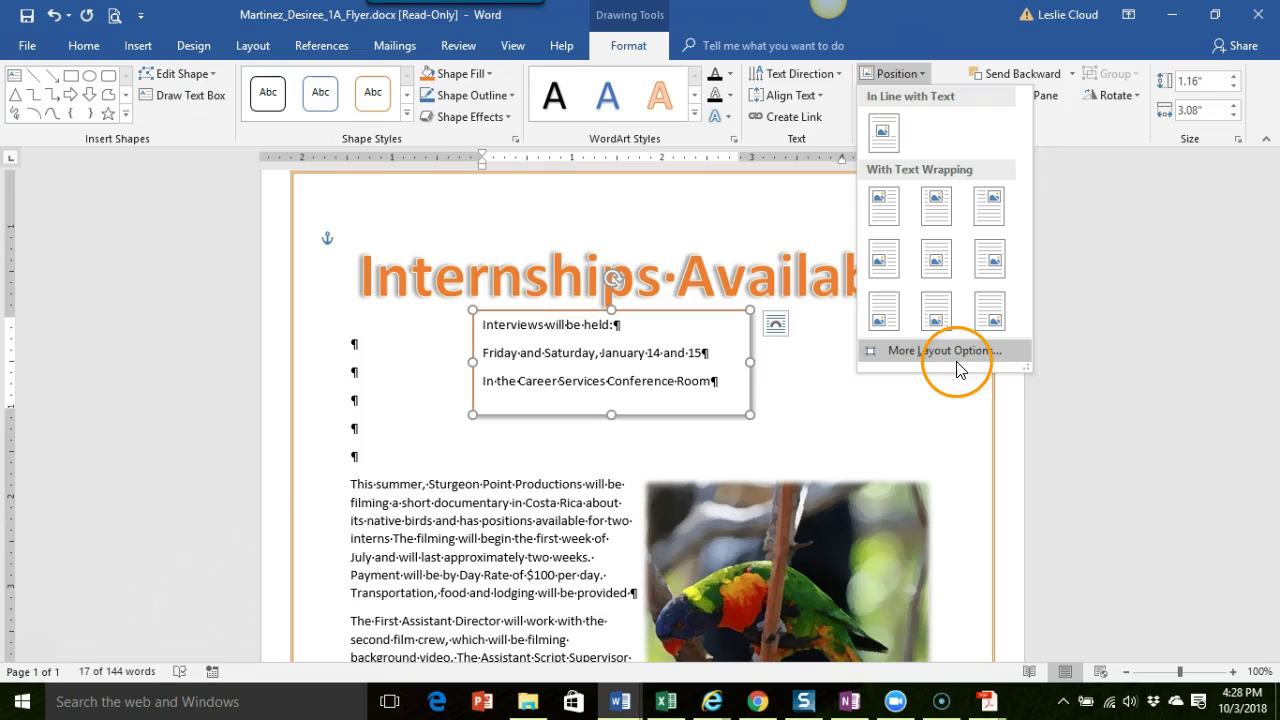
# - Center the interview text box horizontally relative to the page and set its vertical position to 1.25"
pyautogui.click(945, 351)
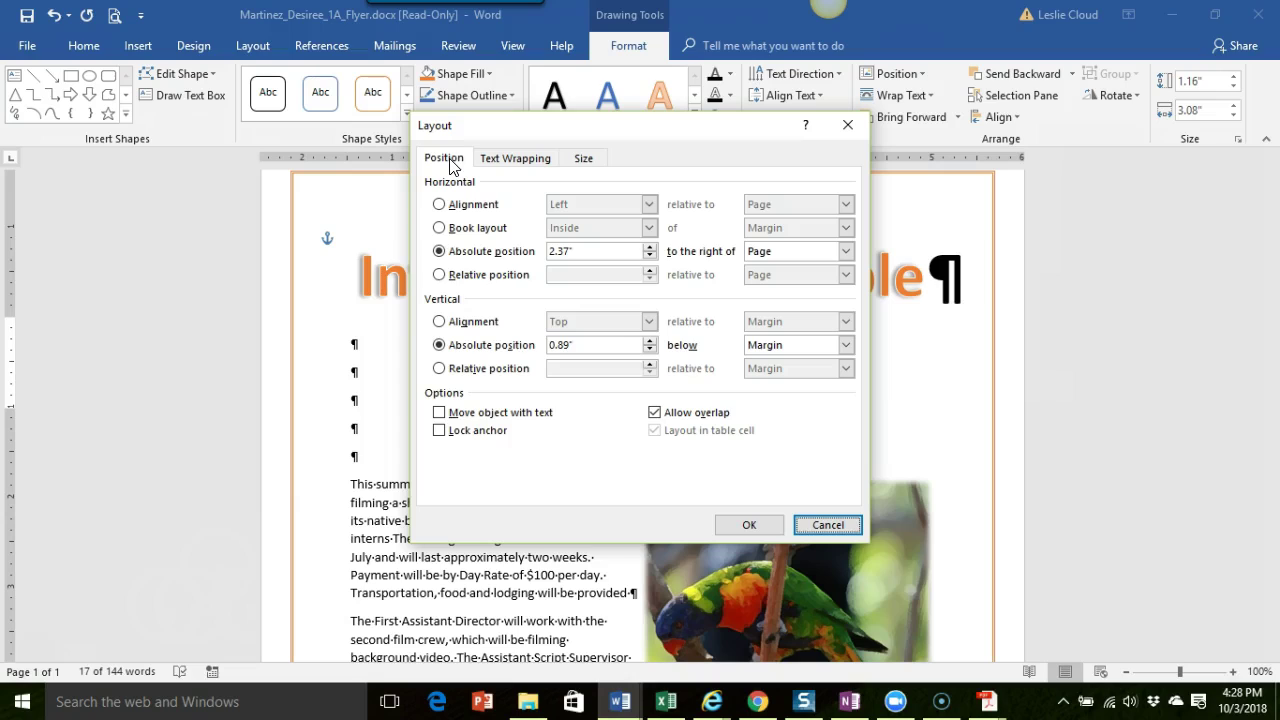
pyautogui.click(439, 206)
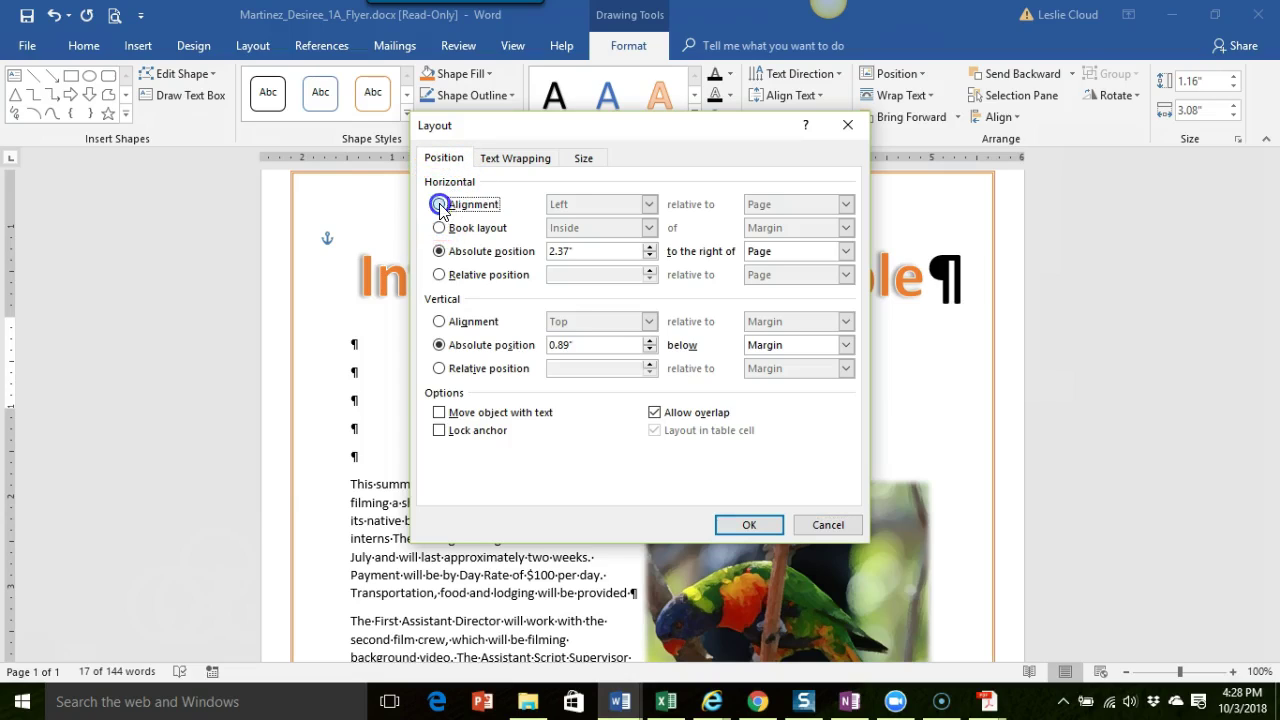
pyautogui.click(649, 204)
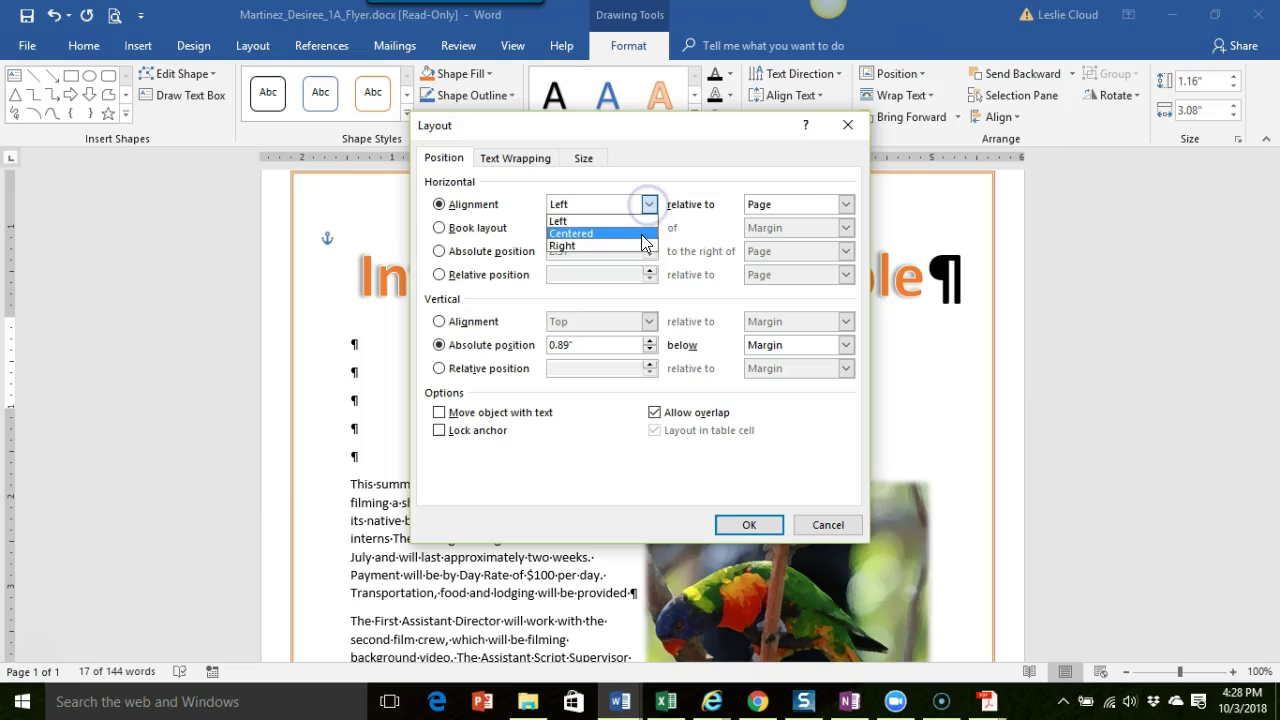
pyautogui.click(640, 233)
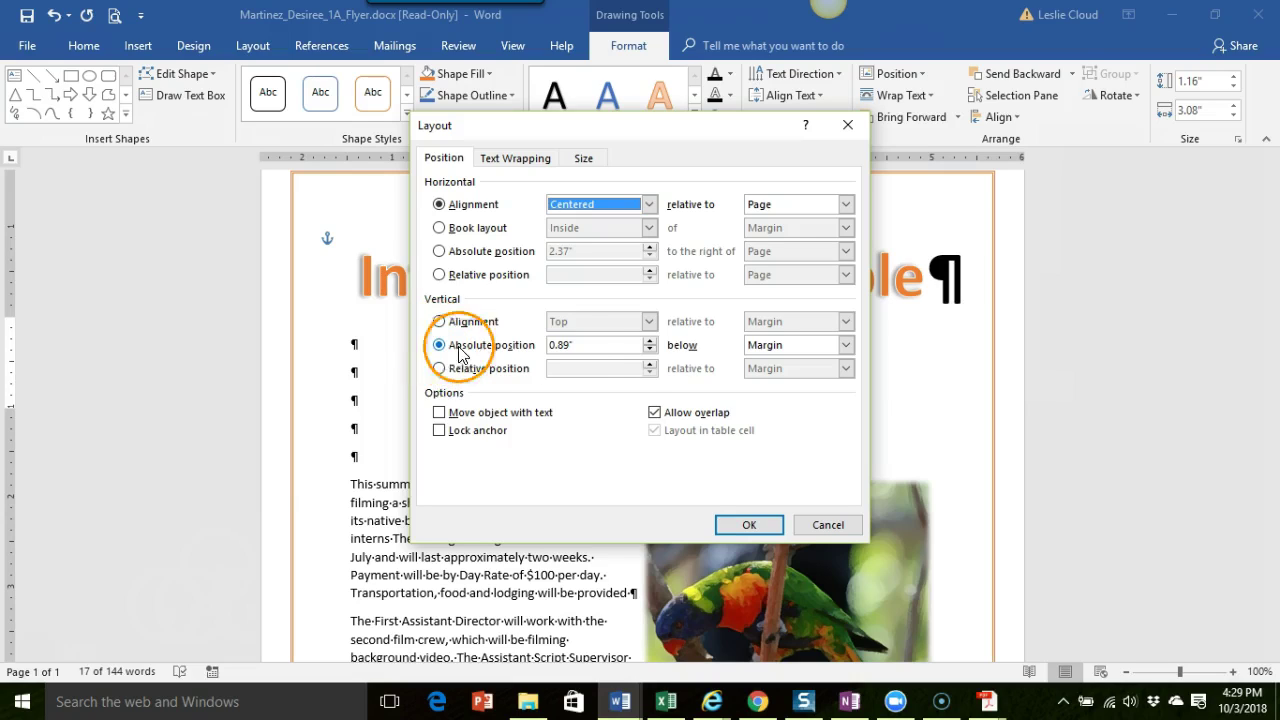
pyautogui.moveTo(622, 350); pyautogui.dragTo(537, 350)
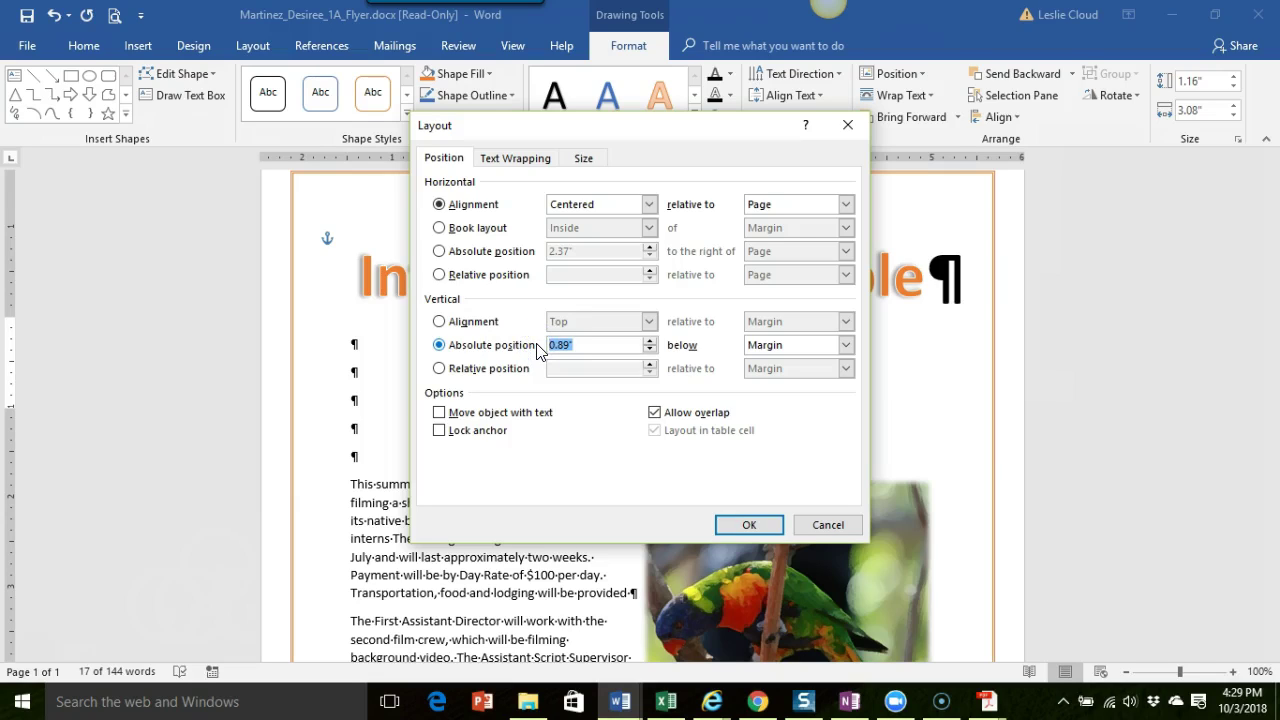
pyautogui.write('1.25')
# - Resize the interview text box from 1.16" x 3.08" to 1.25" high by 4" wide and apply
pyautogui.click(585, 159)
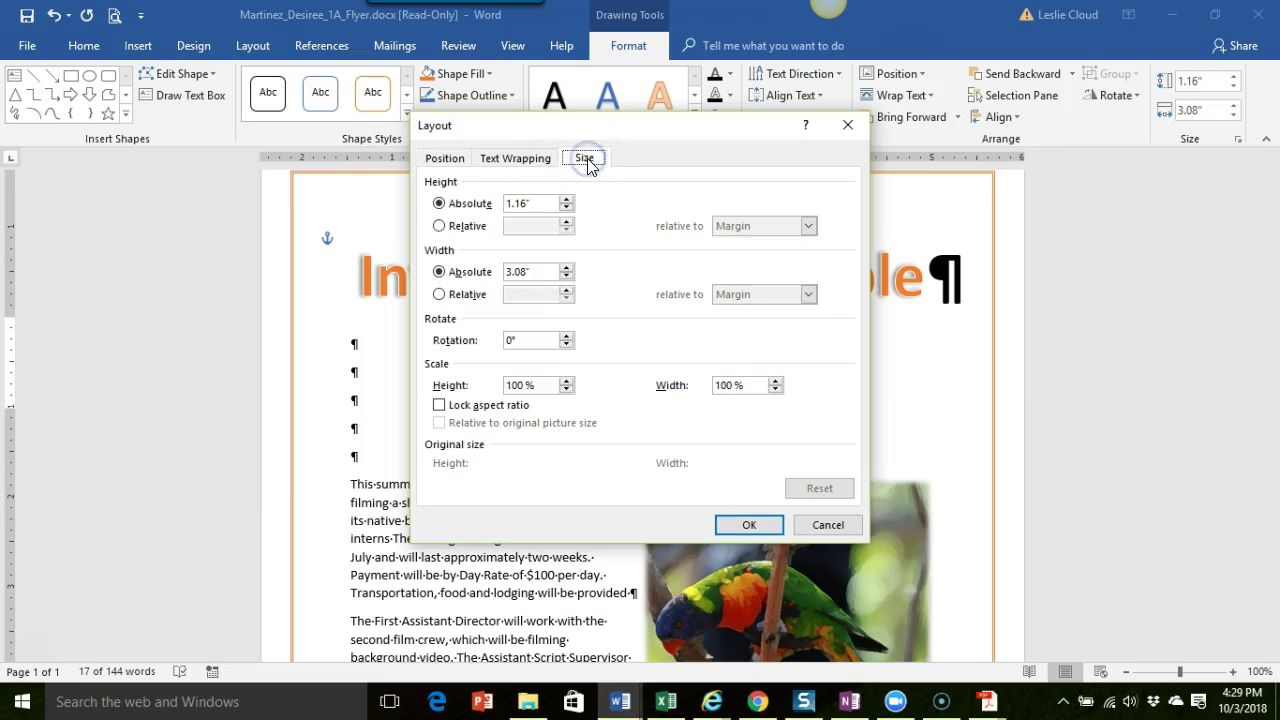
pyautogui.click(552, 204)
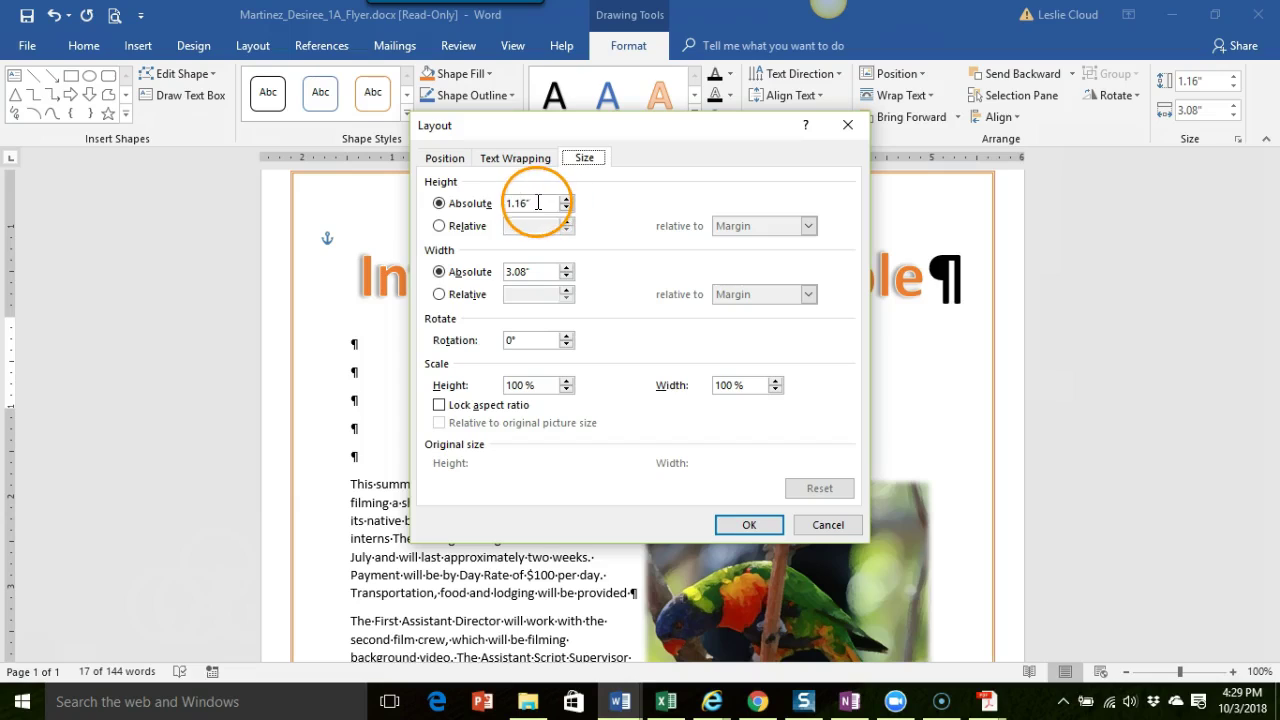
pyautogui.moveTo(545, 204); pyautogui.dragTo(487, 205)
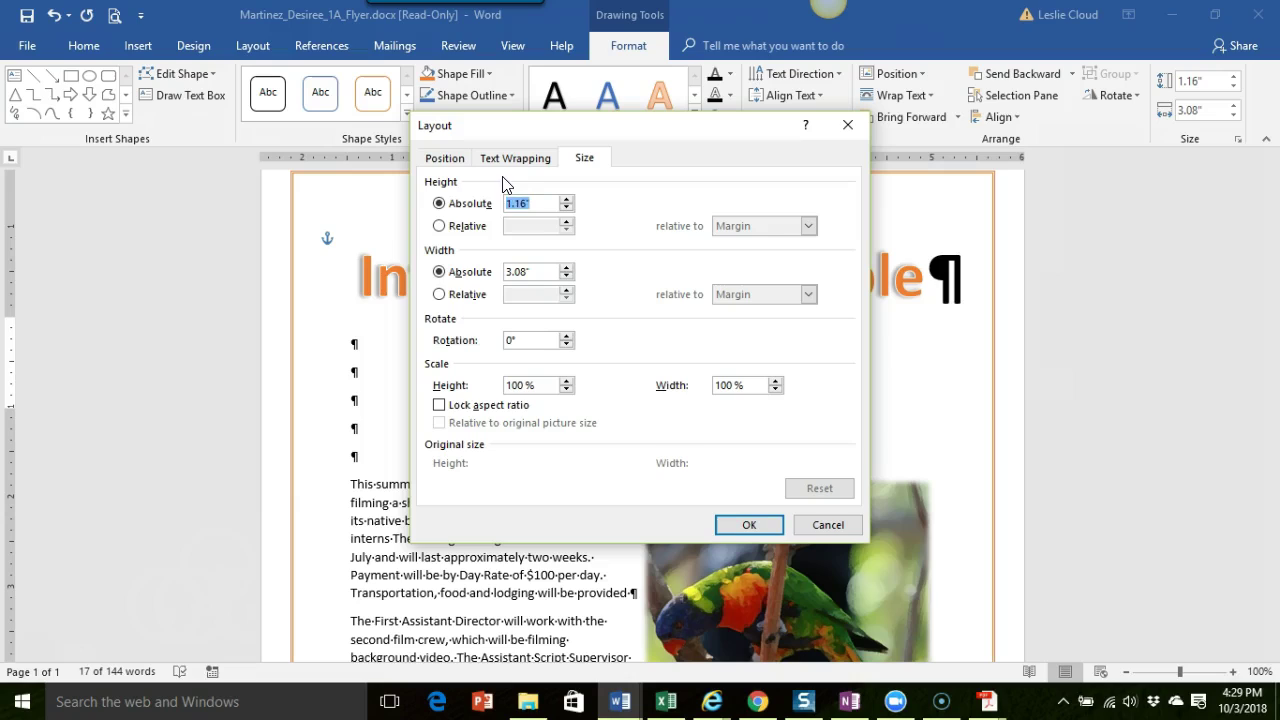
pyautogui.write('1.25')
pyautogui.moveTo(525, 276); pyautogui.dragTo(497, 277)
pyautogui.write('4')
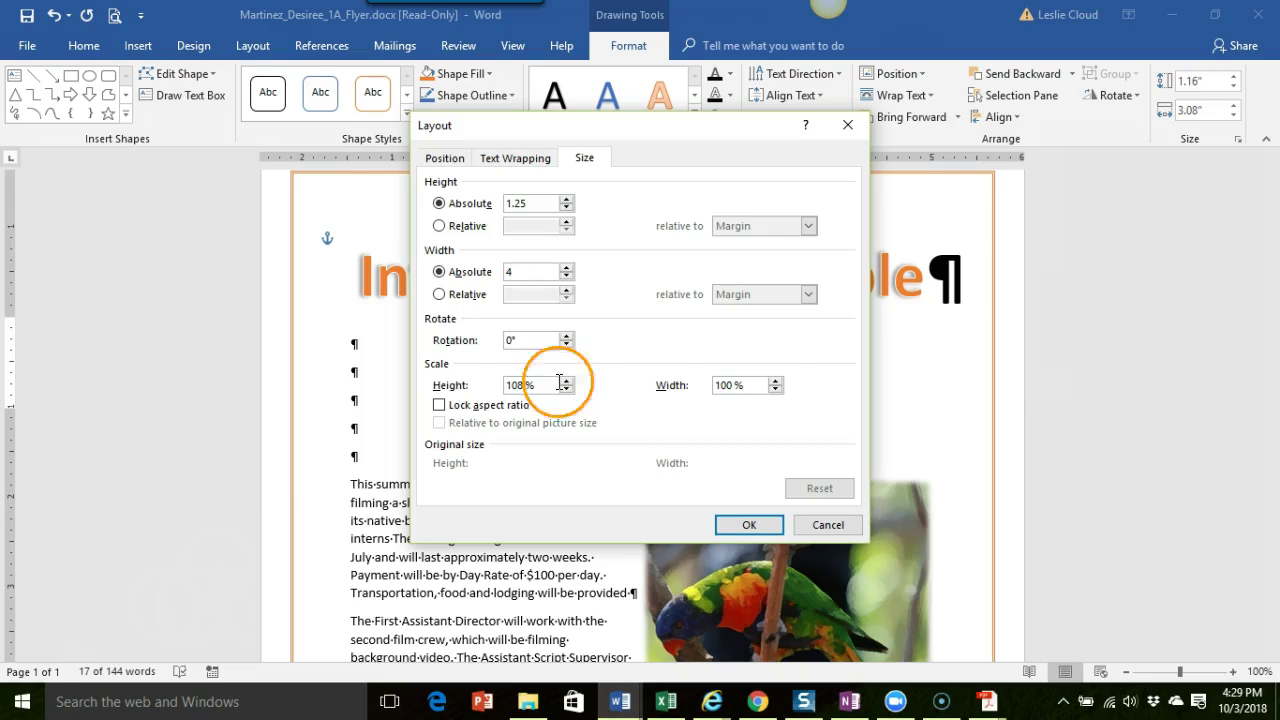
pyautogui.click(736, 526)
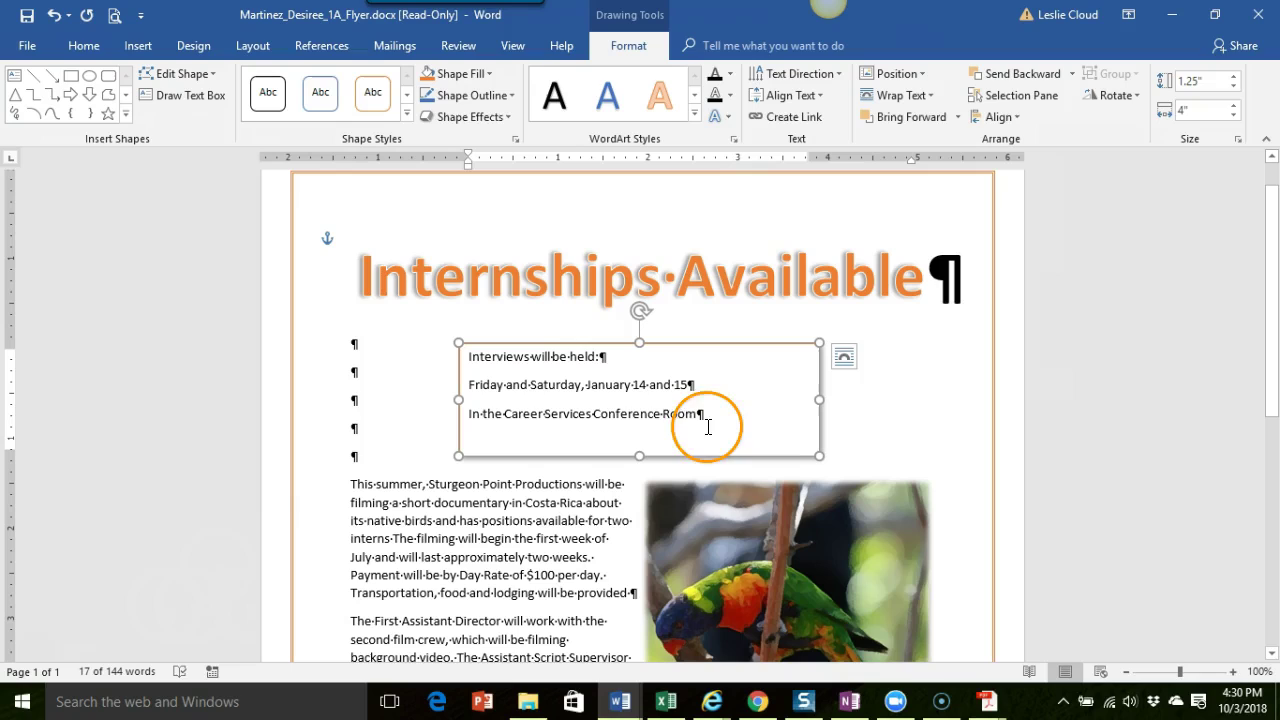
# - Add a comma in the text box and format its three lines as bold 16-point text
pyautogui.click(726, 426)
pyautogui.moveTo(726, 426); pyautogui.dragTo(471, 362)
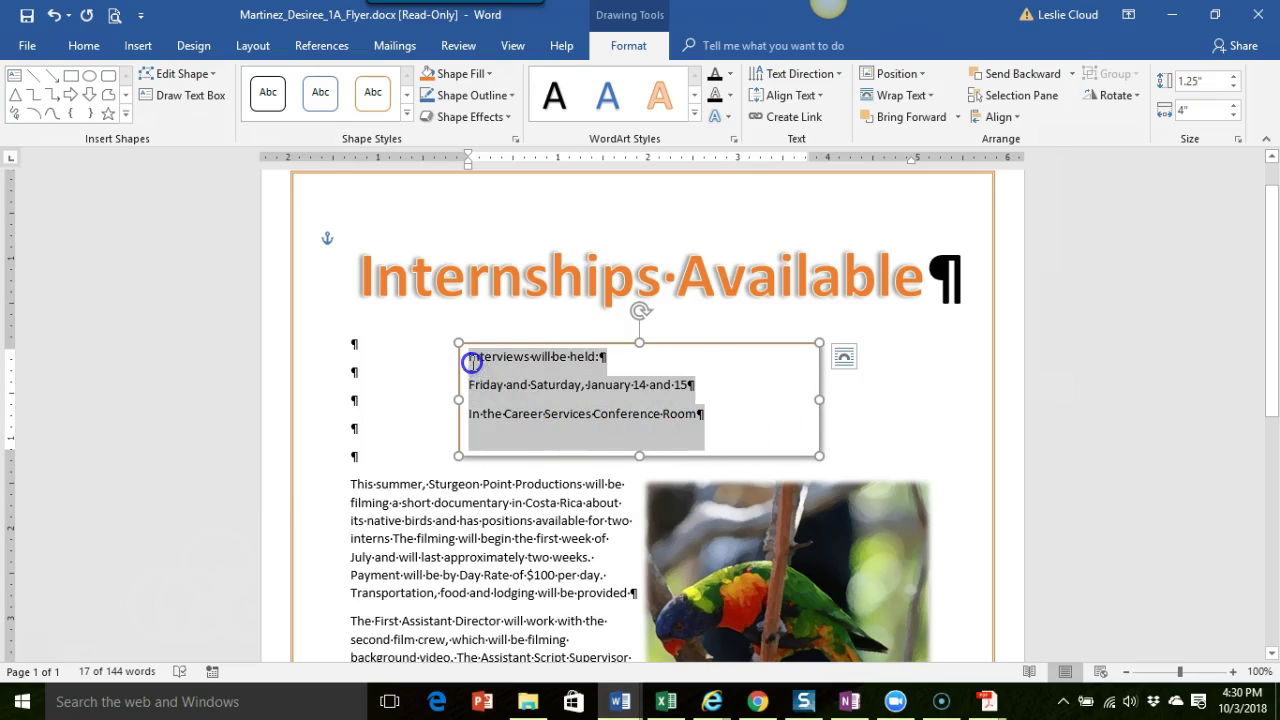
pyautogui.click(578, 385)
pyautogui.write(',')
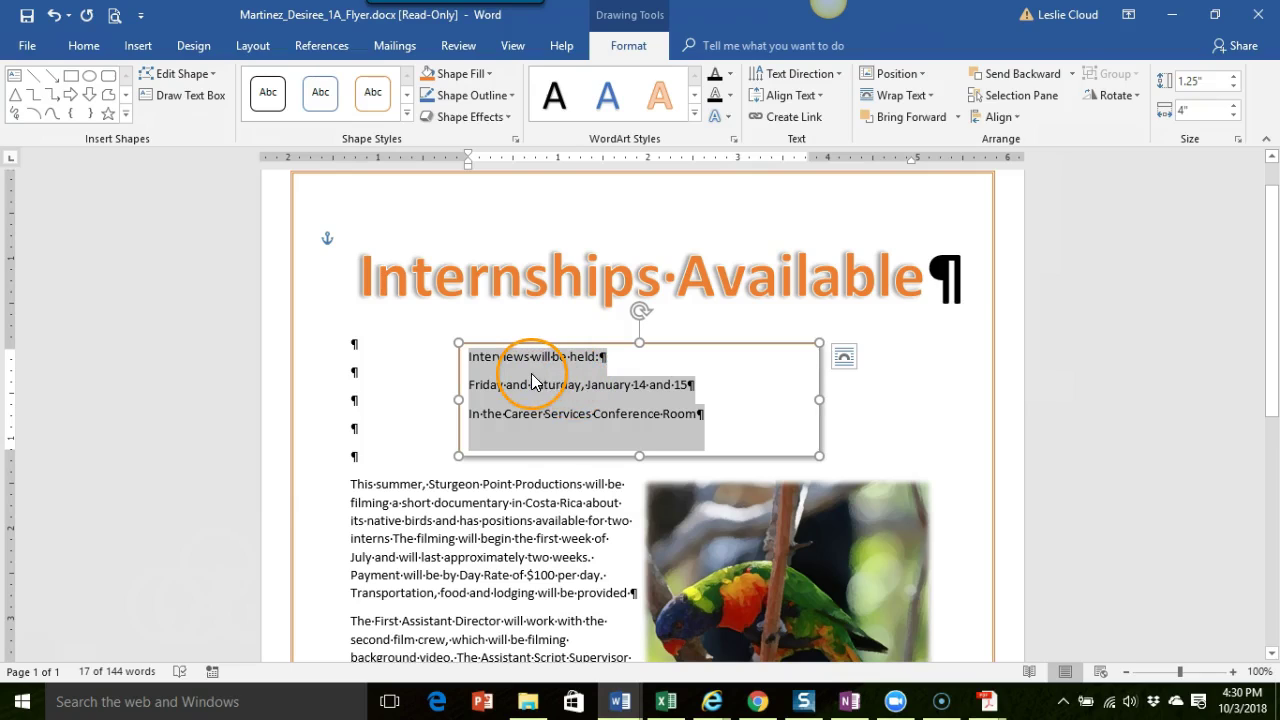
pyautogui.click(84, 46)
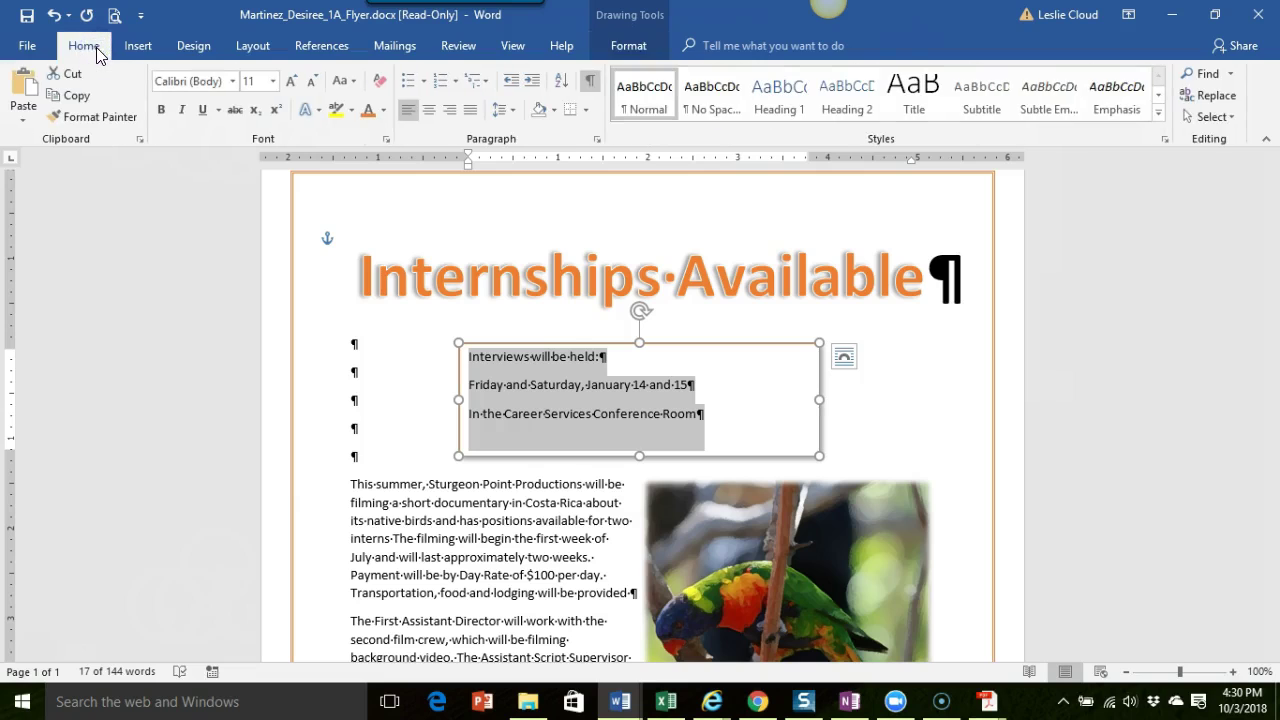
pyautogui.click(274, 82)
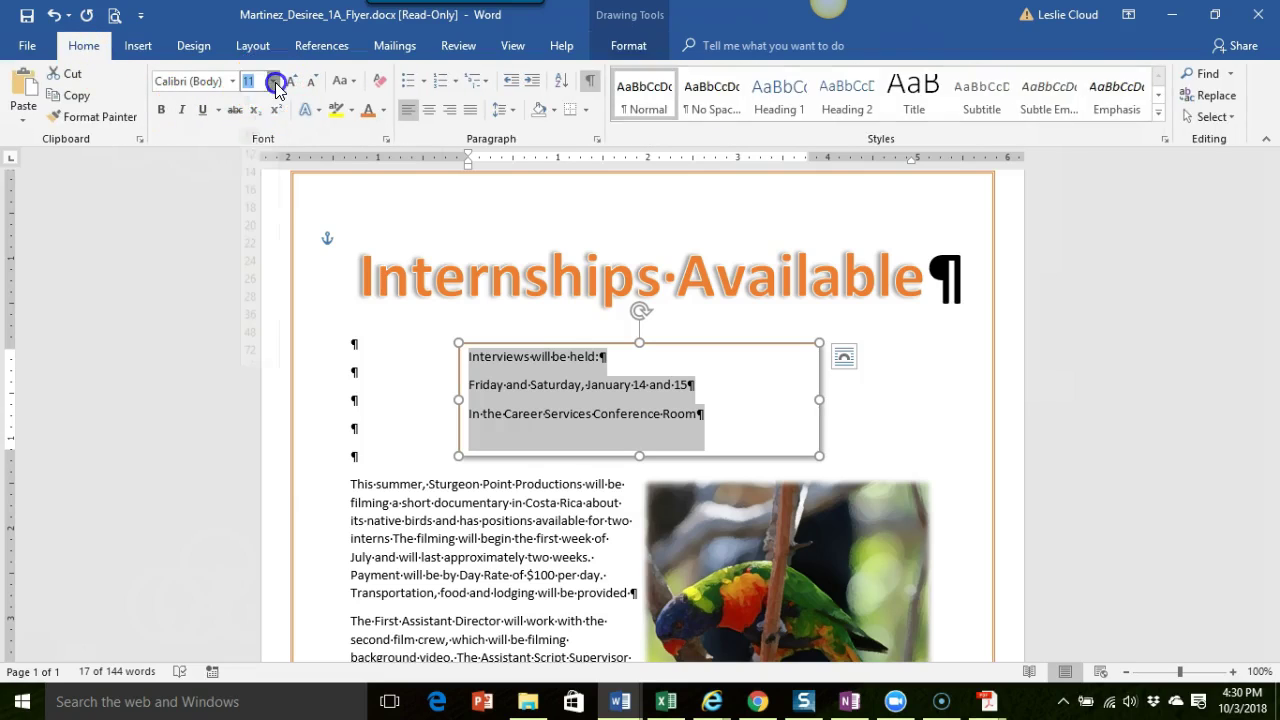
pyautogui.click(252, 210)
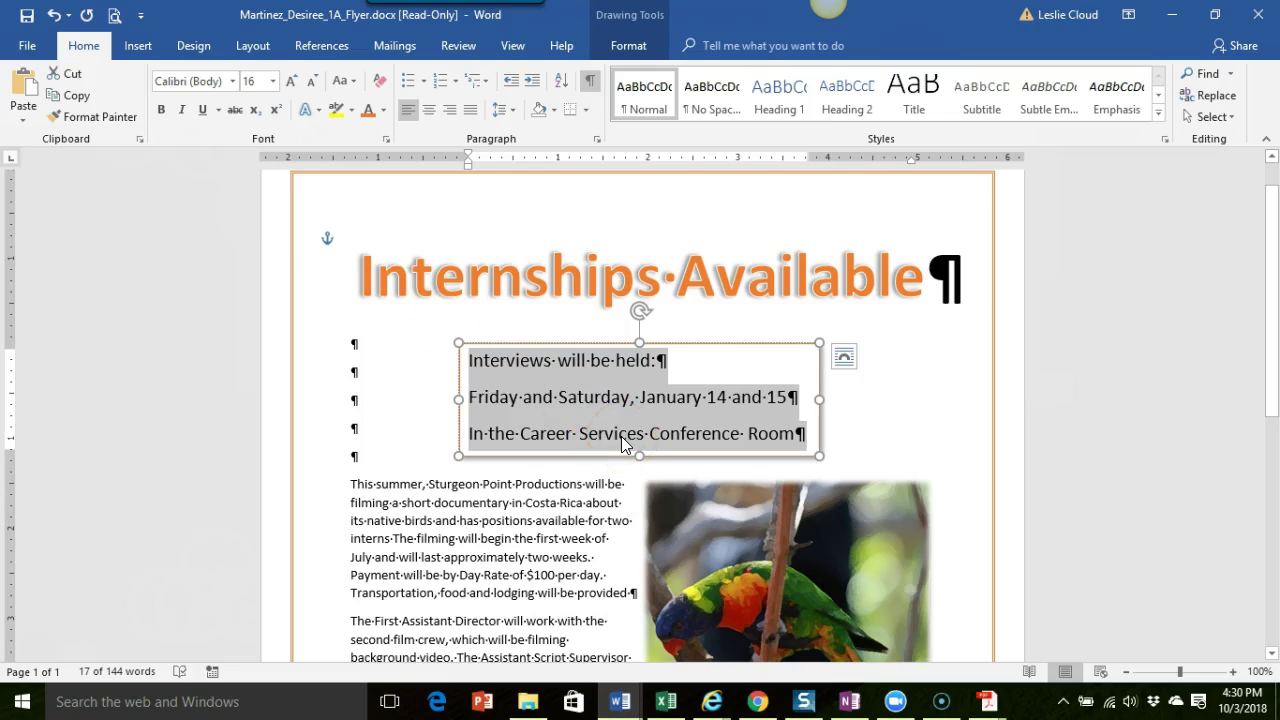
pyautogui.click(162, 110)
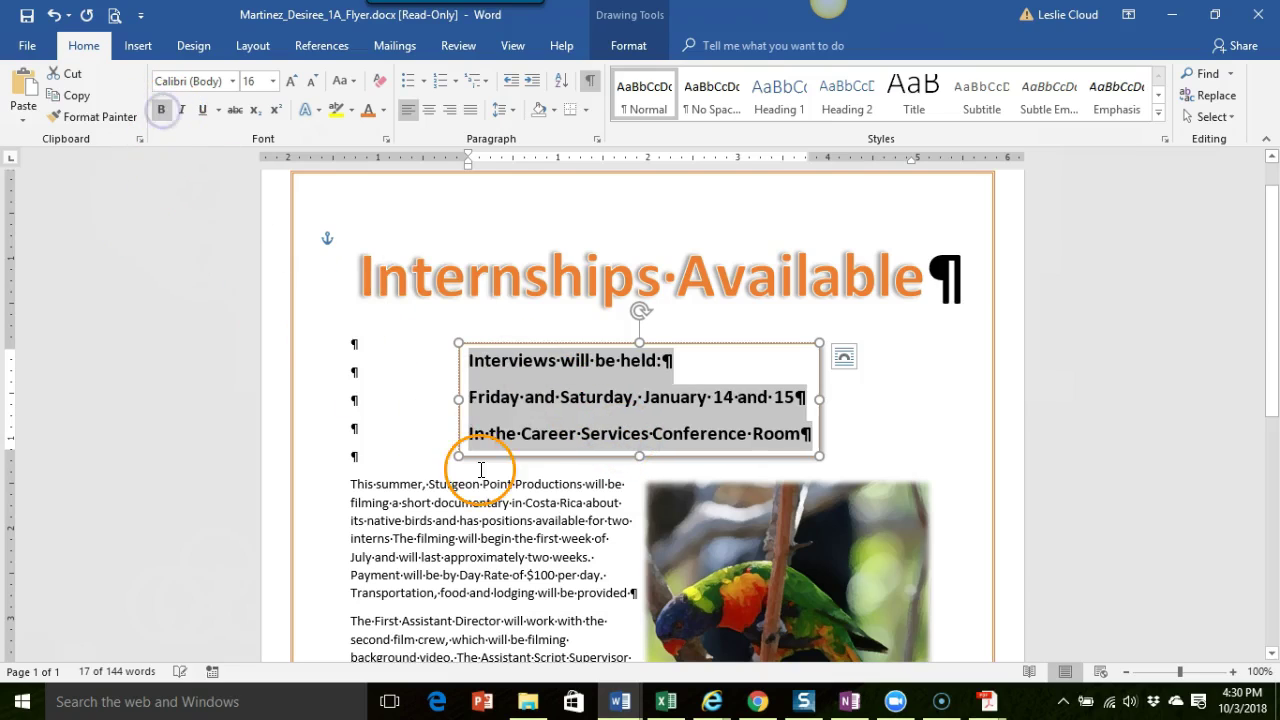
# - Center the text box lines and change their right indent from -1.14" to 0"
pyautogui.click(428, 110)
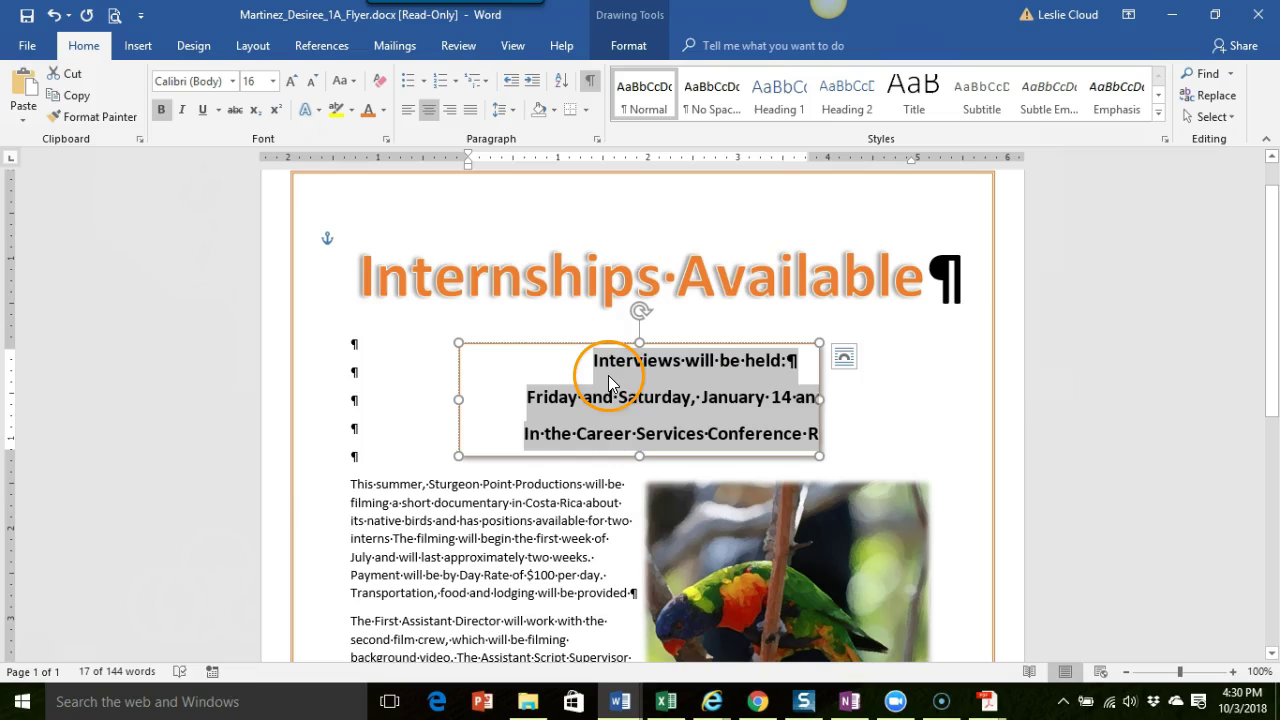
pyautogui.click(597, 141)
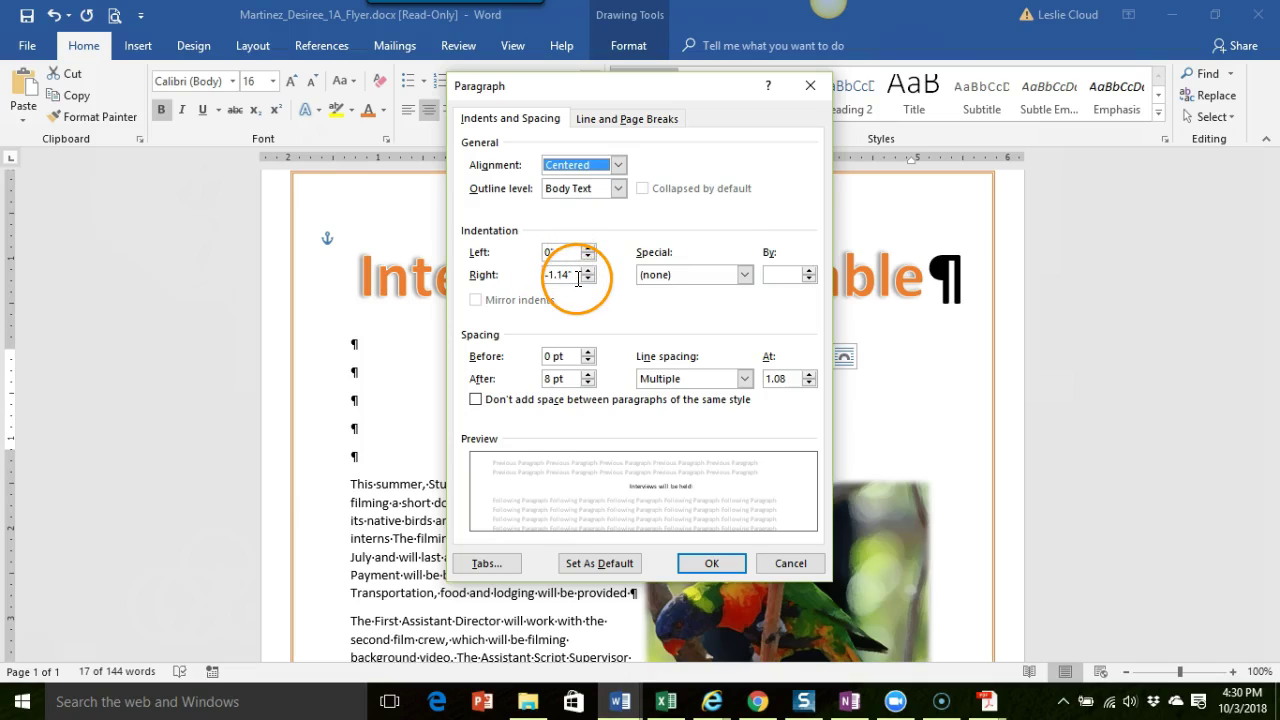
pyautogui.moveTo(576, 279); pyautogui.dragTo(539, 279)
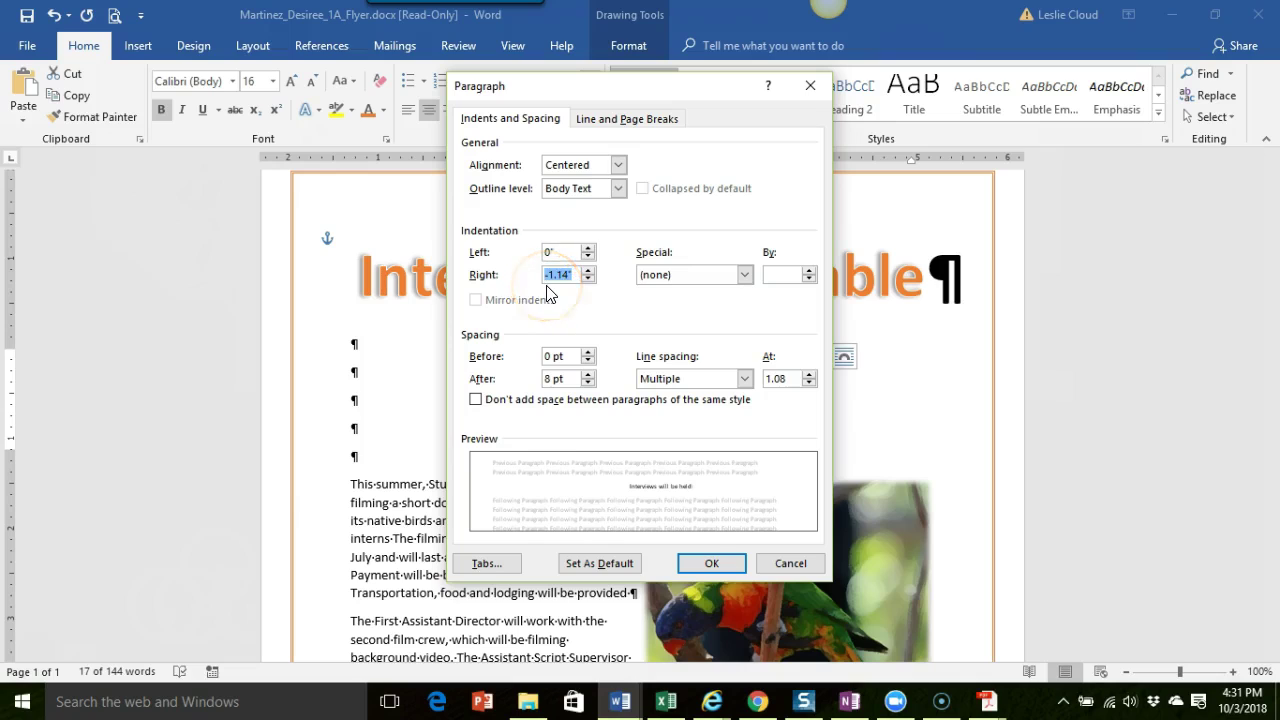
pyautogui.write('0')
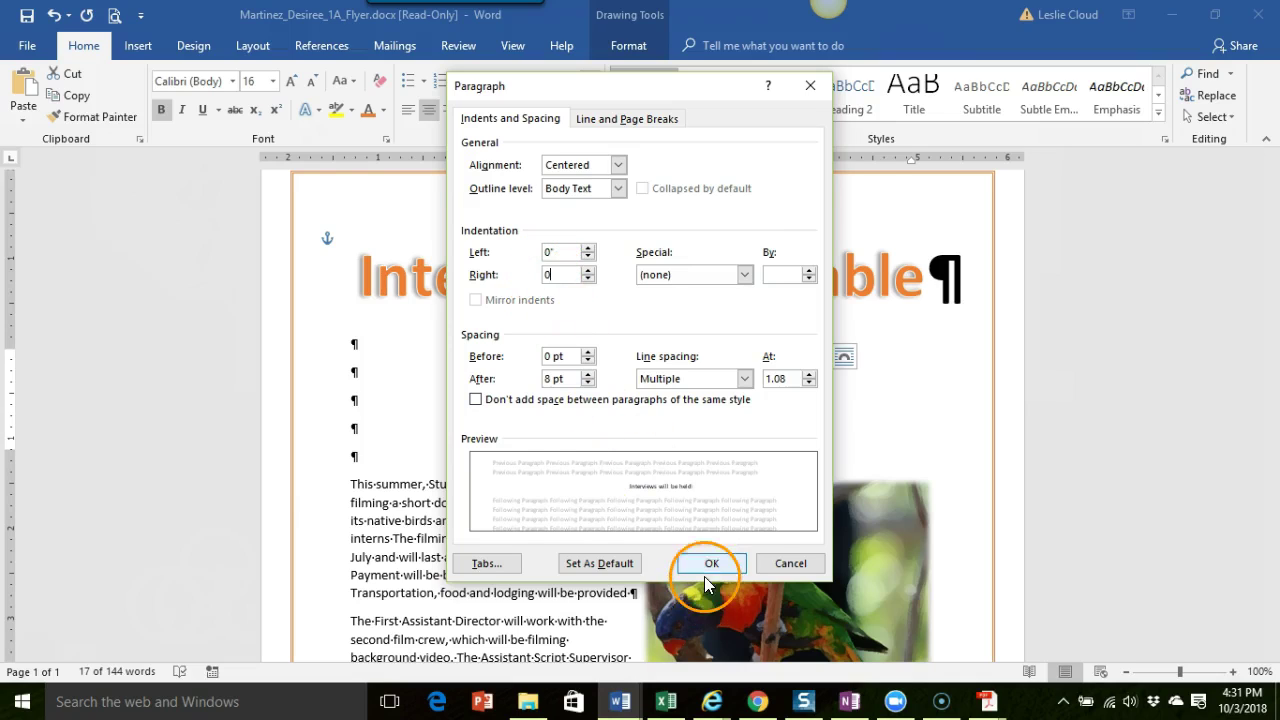
pyautogui.click(709, 563)
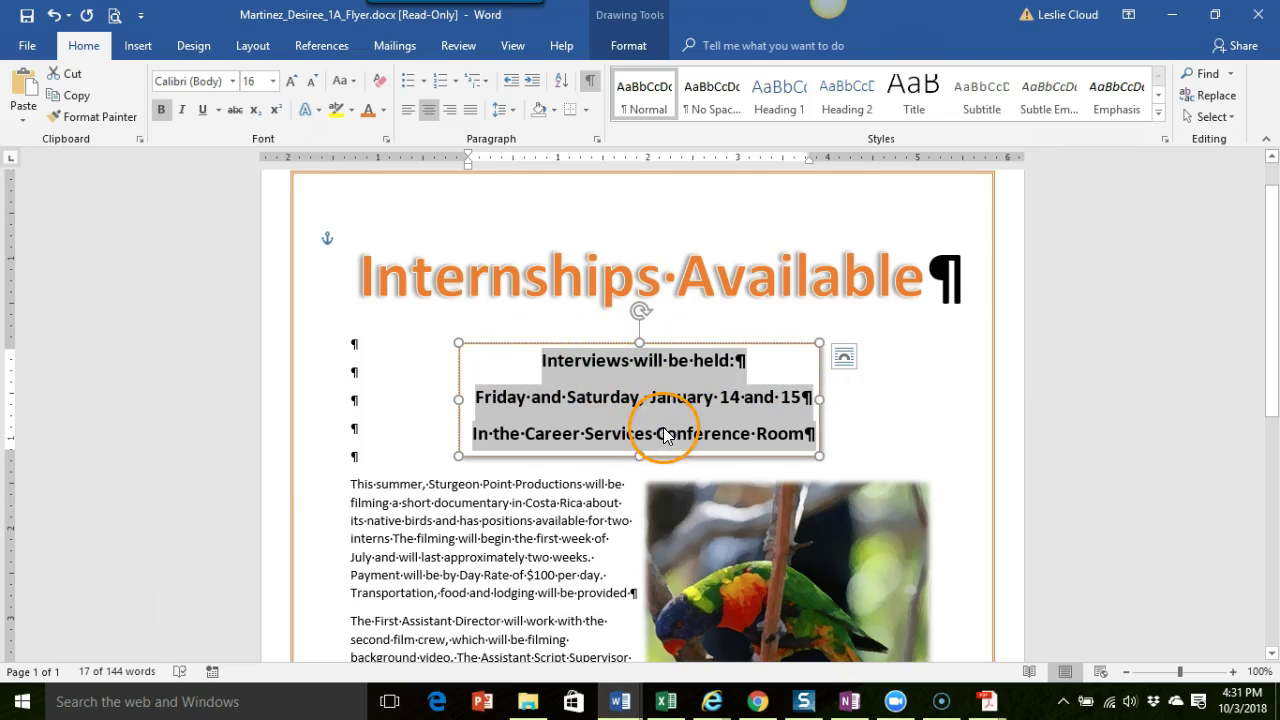
# - Recheck the text box paragraph indents, then click back into the body text
pyautogui.click(597, 147)
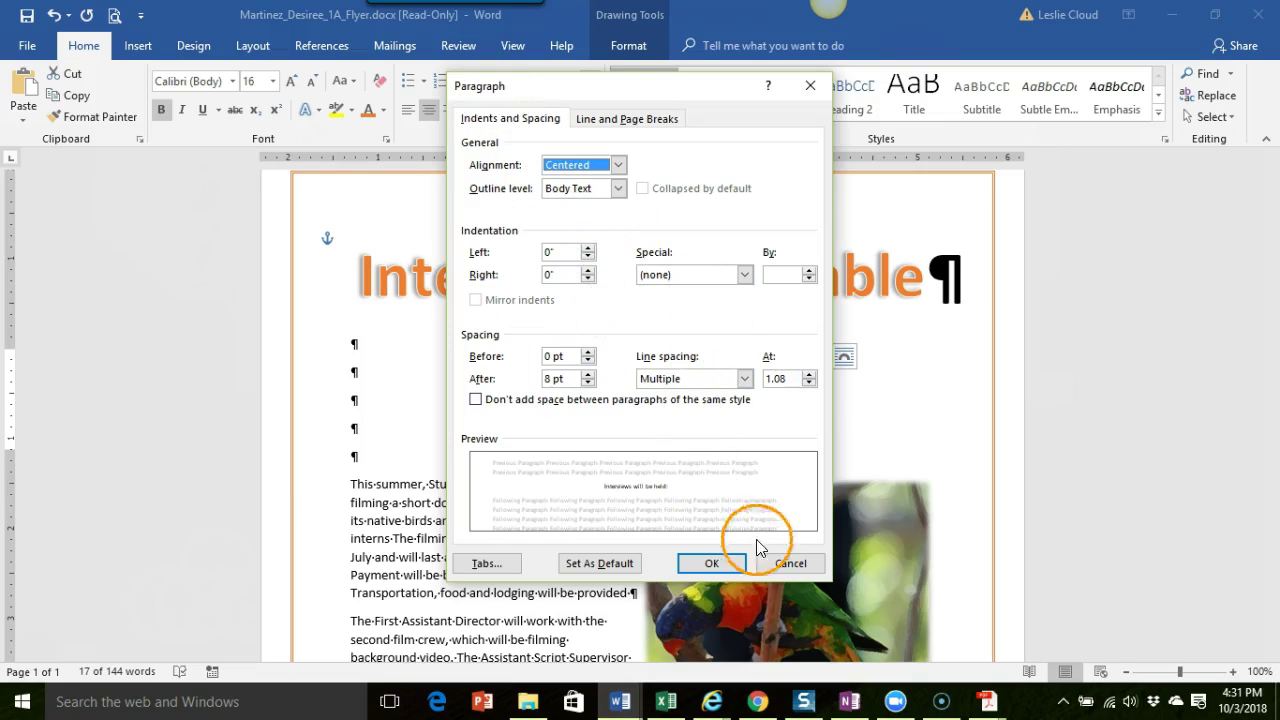
pyautogui.click(774, 565)
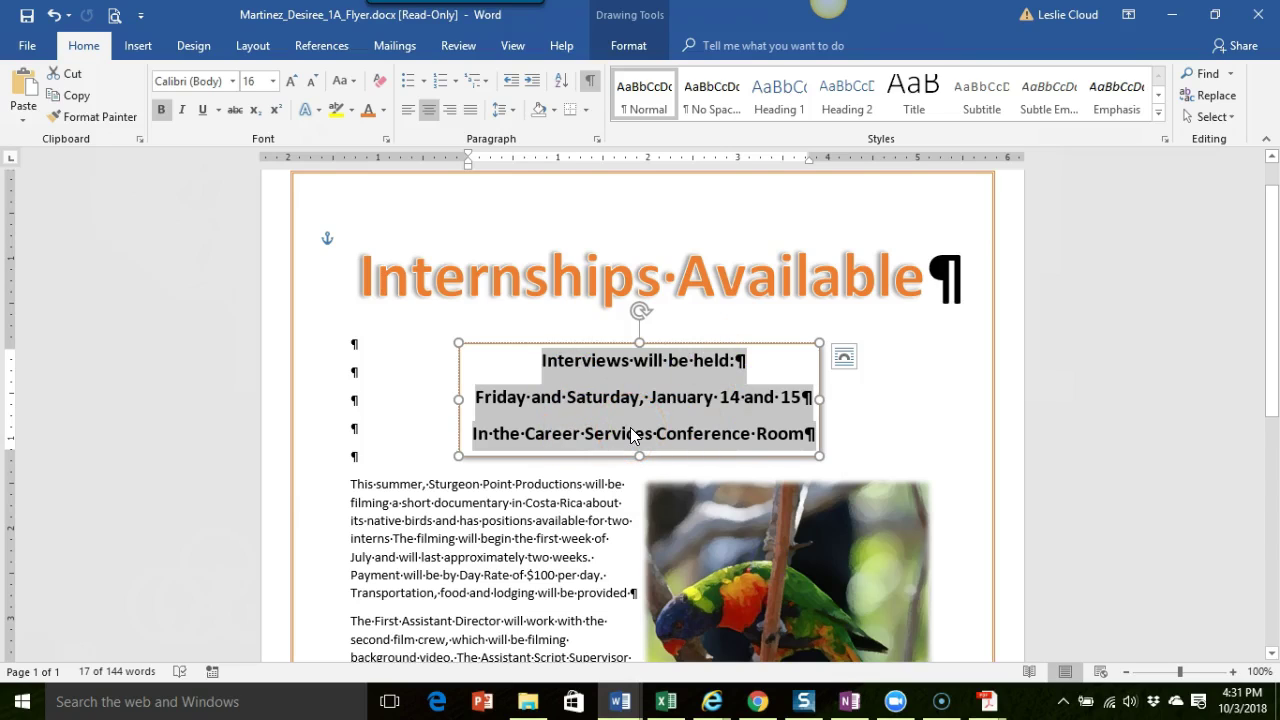
pyautogui.rightClick(618, 408)
pyautogui.click(541, 507)
# - Hide the formatting marks and scroll through the finished flyer
pyautogui.scroll(-1, 540, 530)
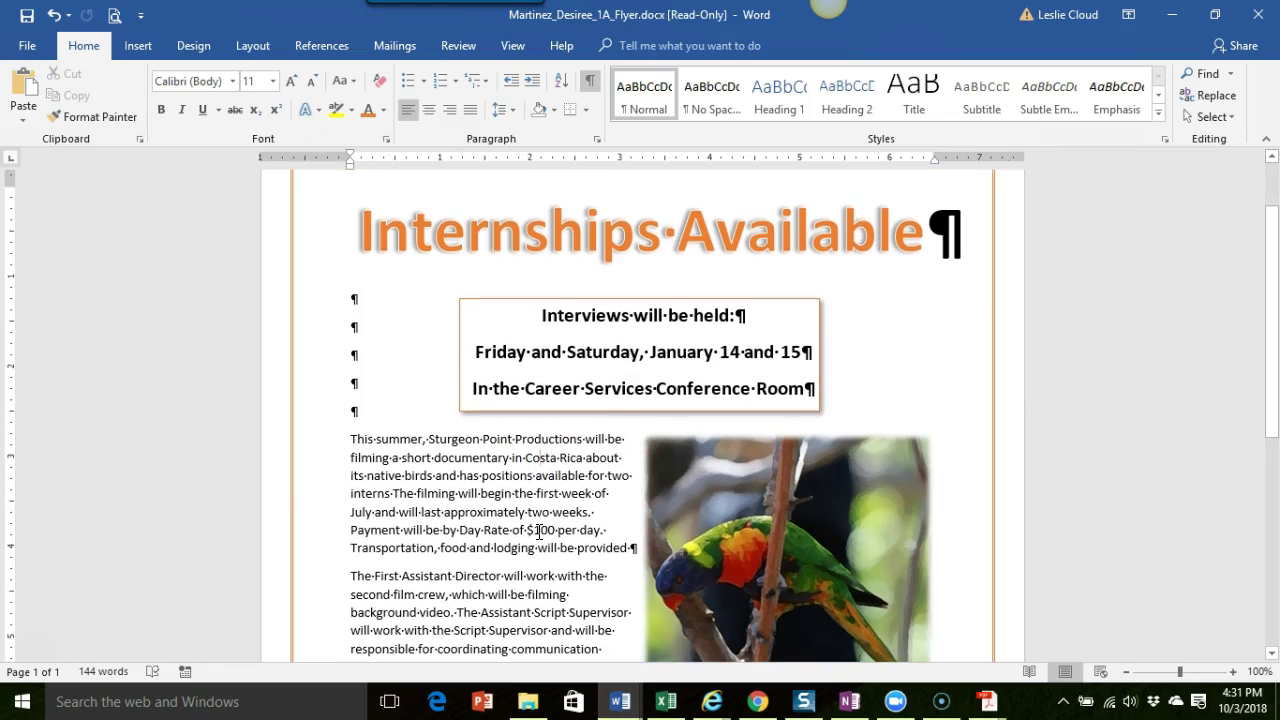
pyautogui.click(590, 80)
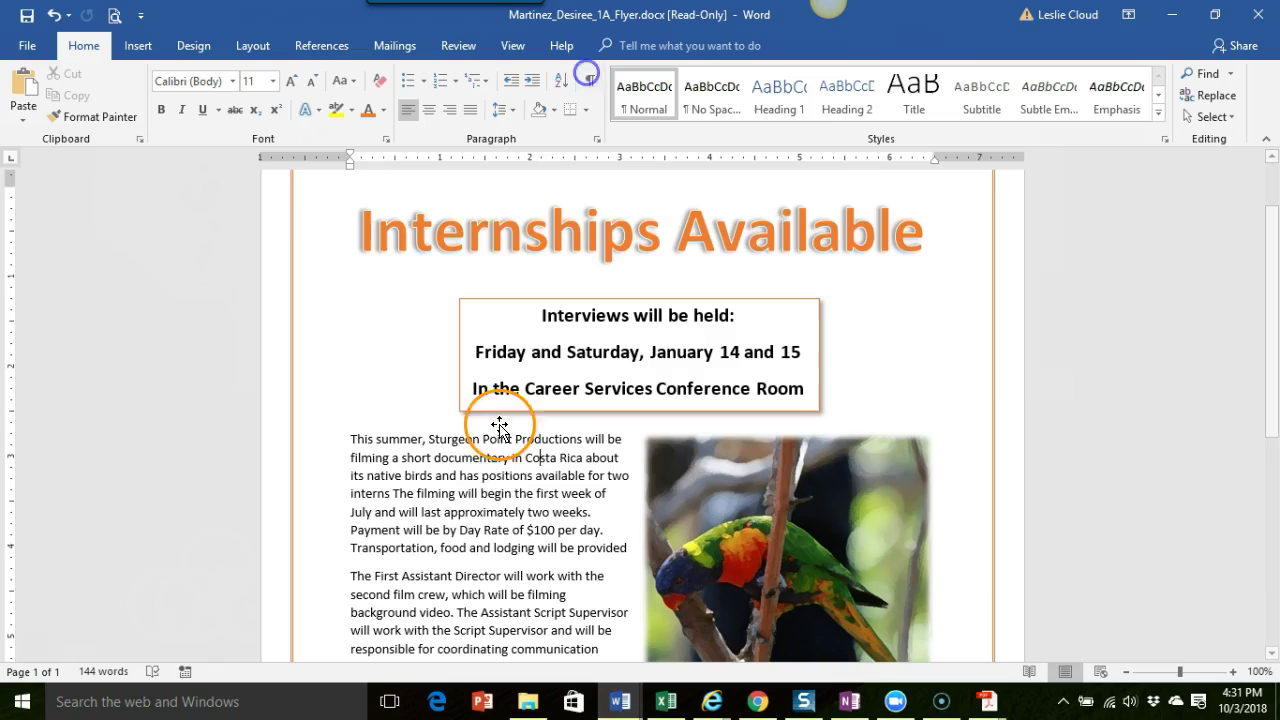
pyautogui.scroll(-1, 490, 505)
pyautogui.scroll(-6, 490, 505)
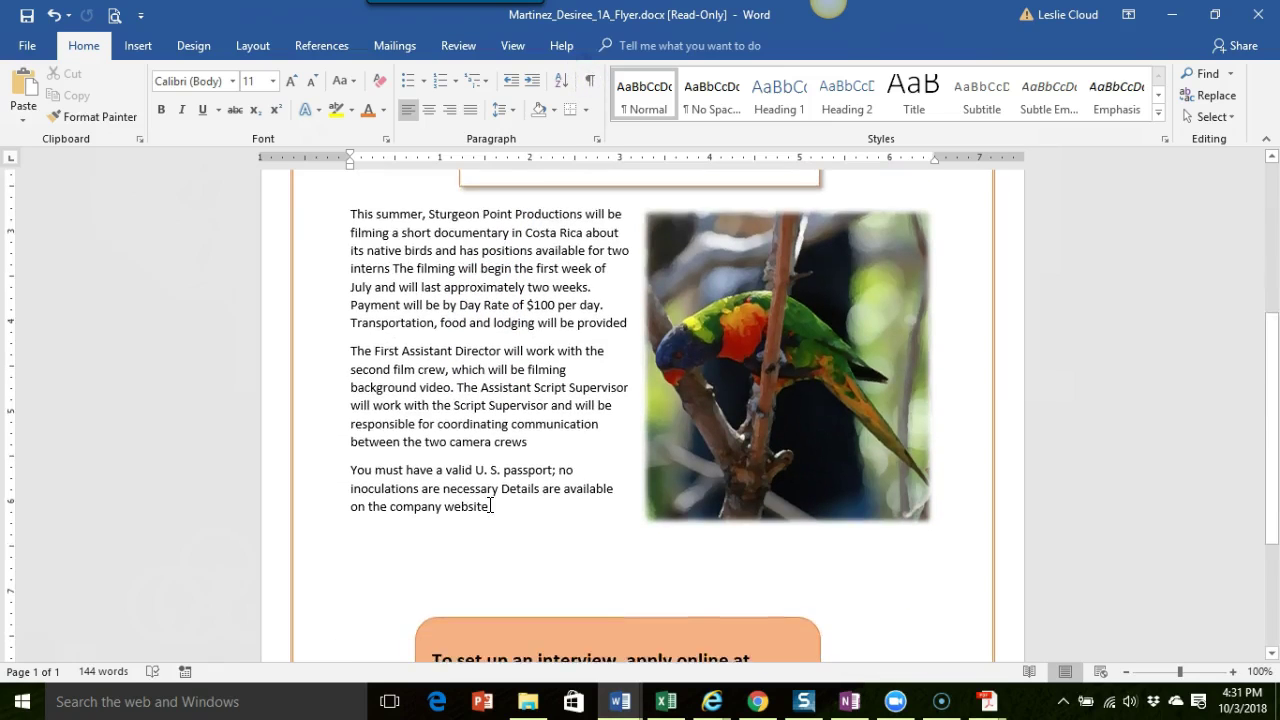
pyautogui.scroll(-1, 490, 505)
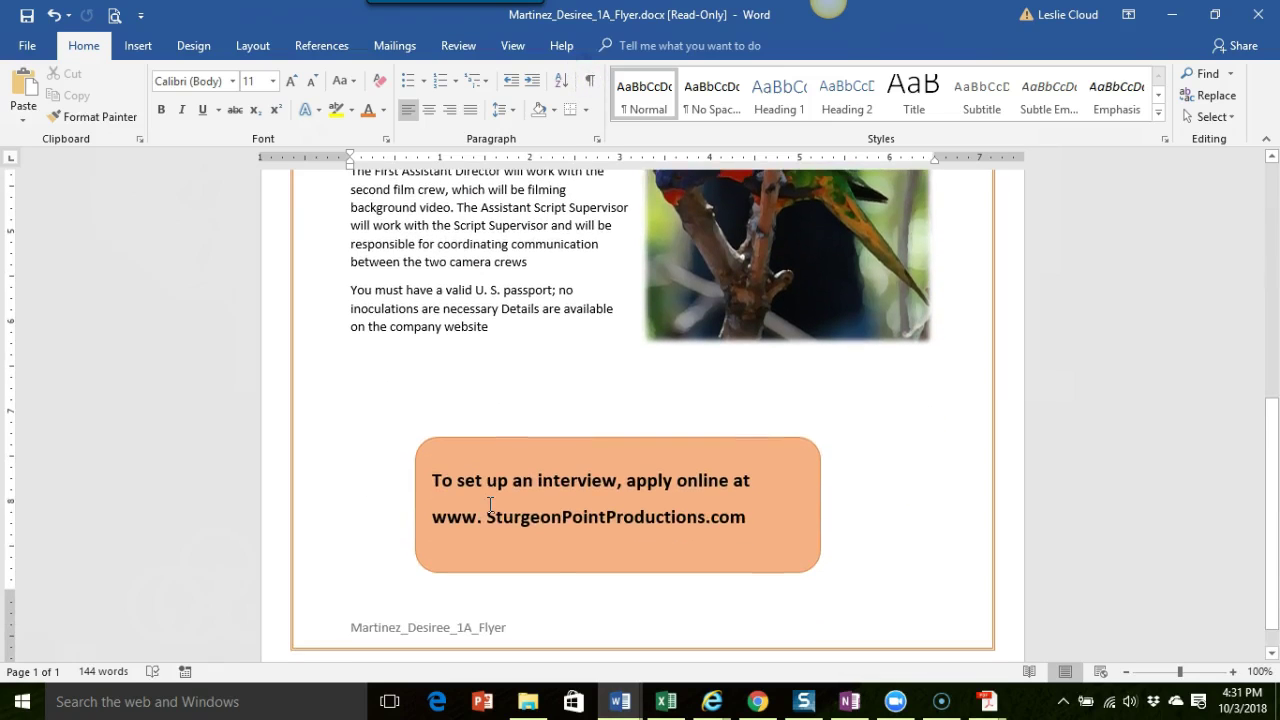
# - Switch to the 1B Programs document from the Word taskbar previews
pyautogui.click(627, 710)
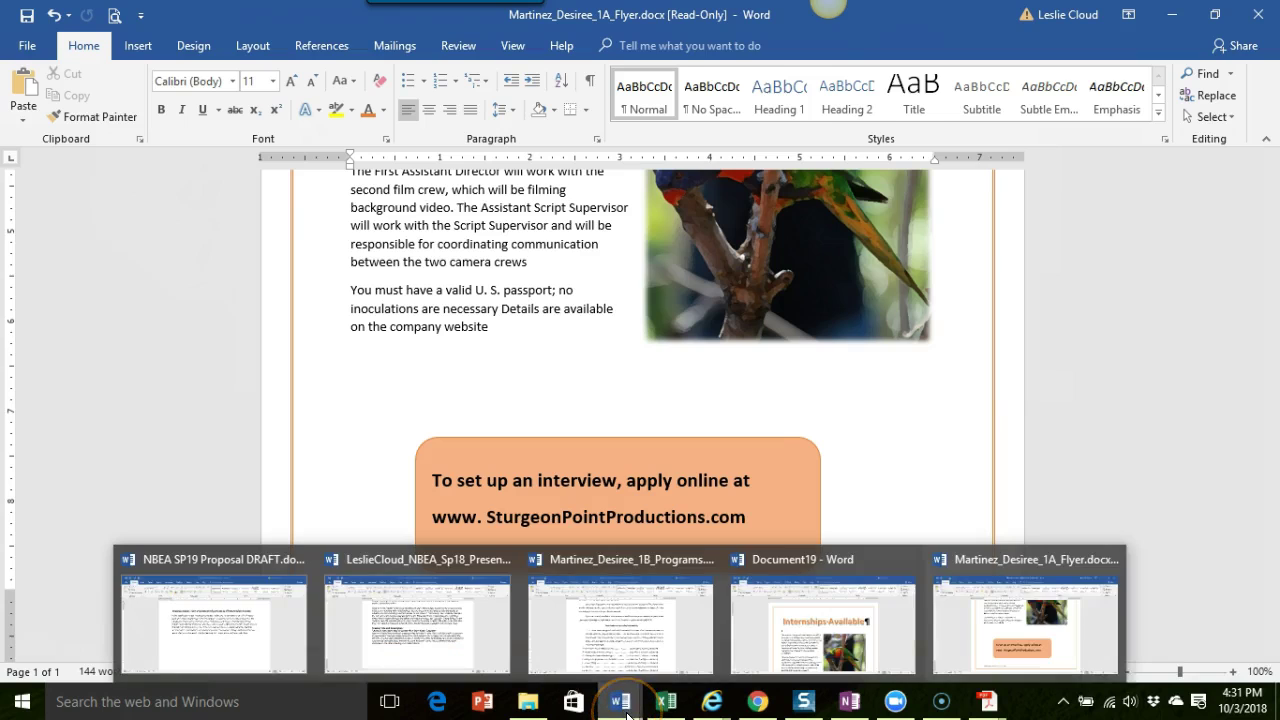
pyautogui.click(623, 710)
pyautogui.click(620, 709)
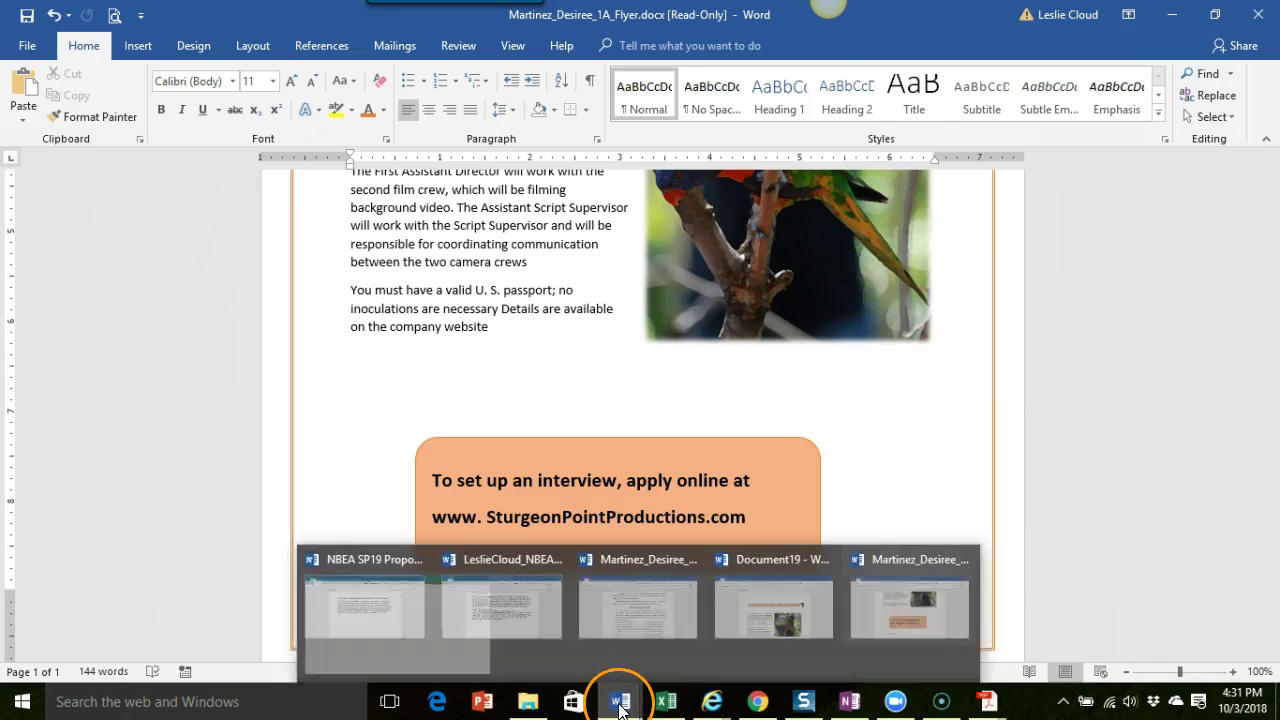
pyautogui.click(608, 620)
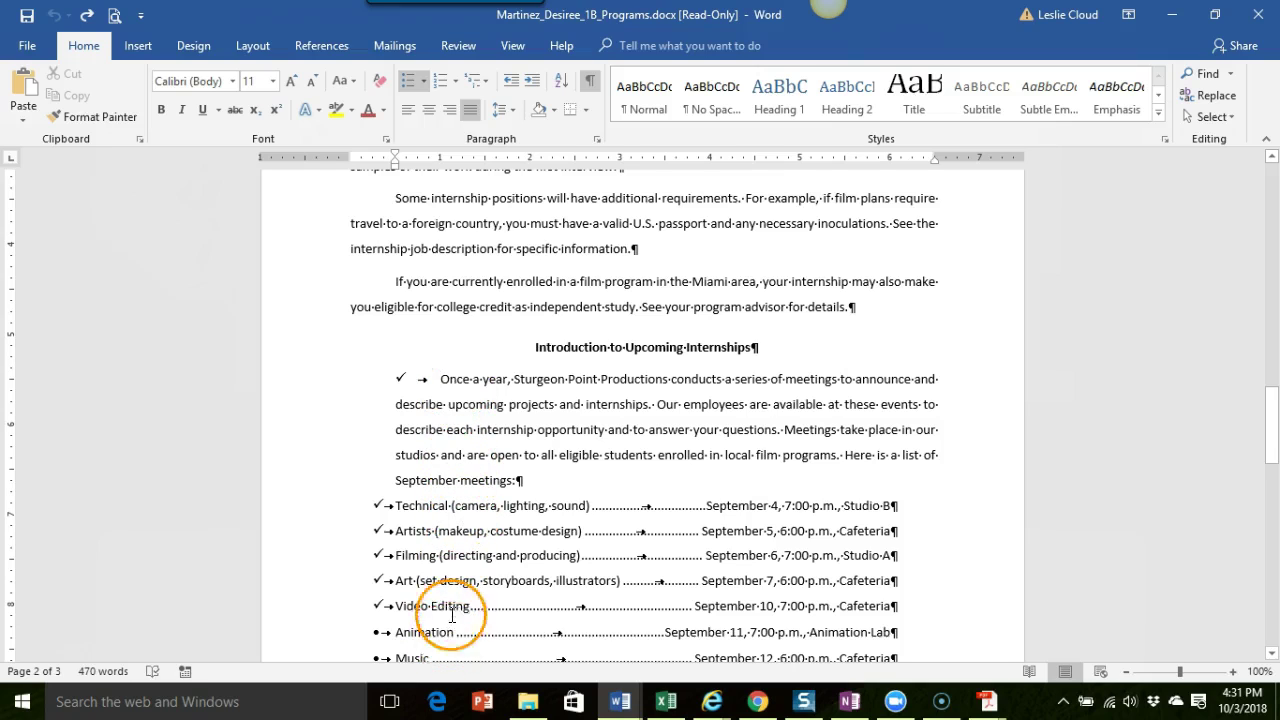
# - Remove the check-mark bullet from the 'Once a year' paragraph by choosing bullet style None
pyautogui.scroll(-1, 437, 588)
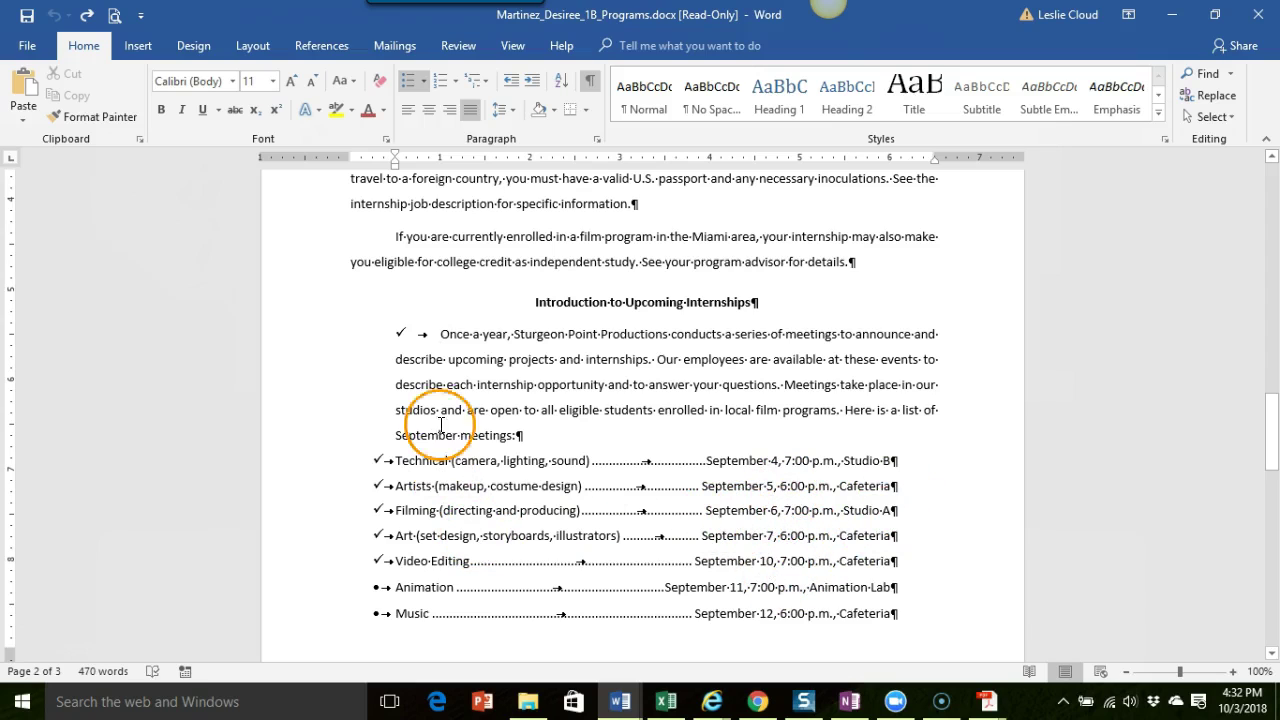
pyautogui.click(441, 334)
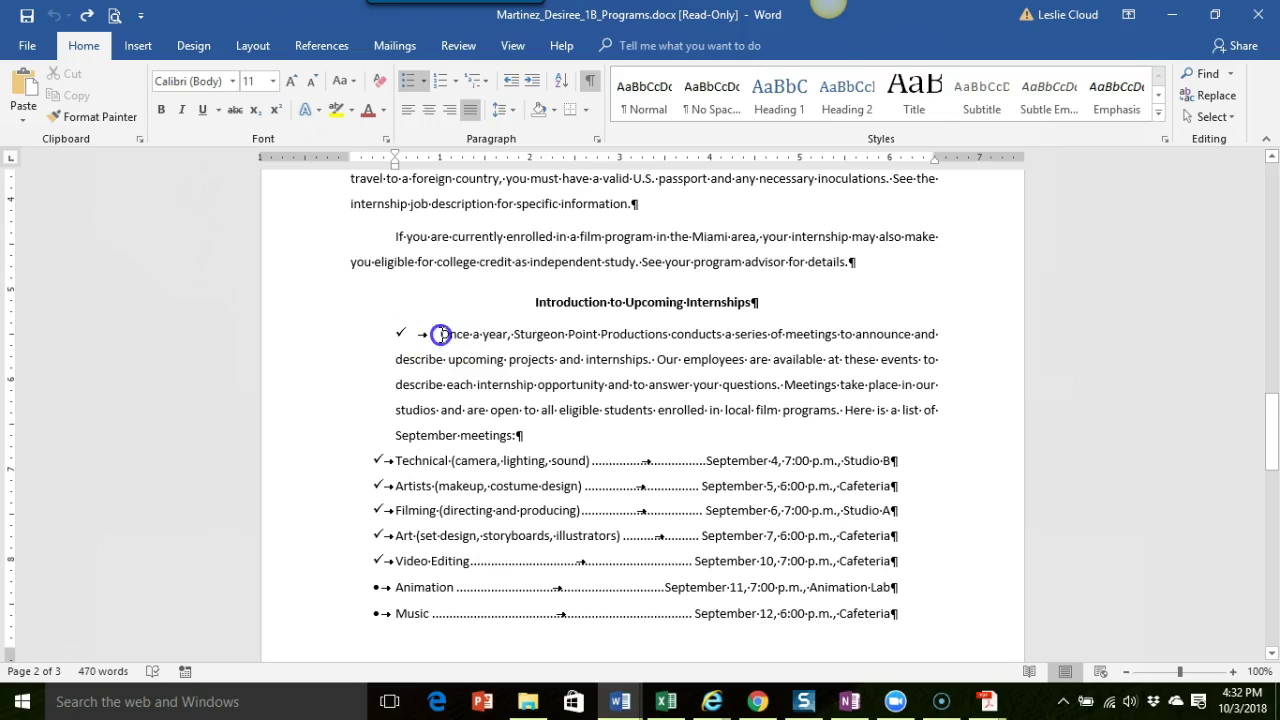
pyautogui.click(425, 81)
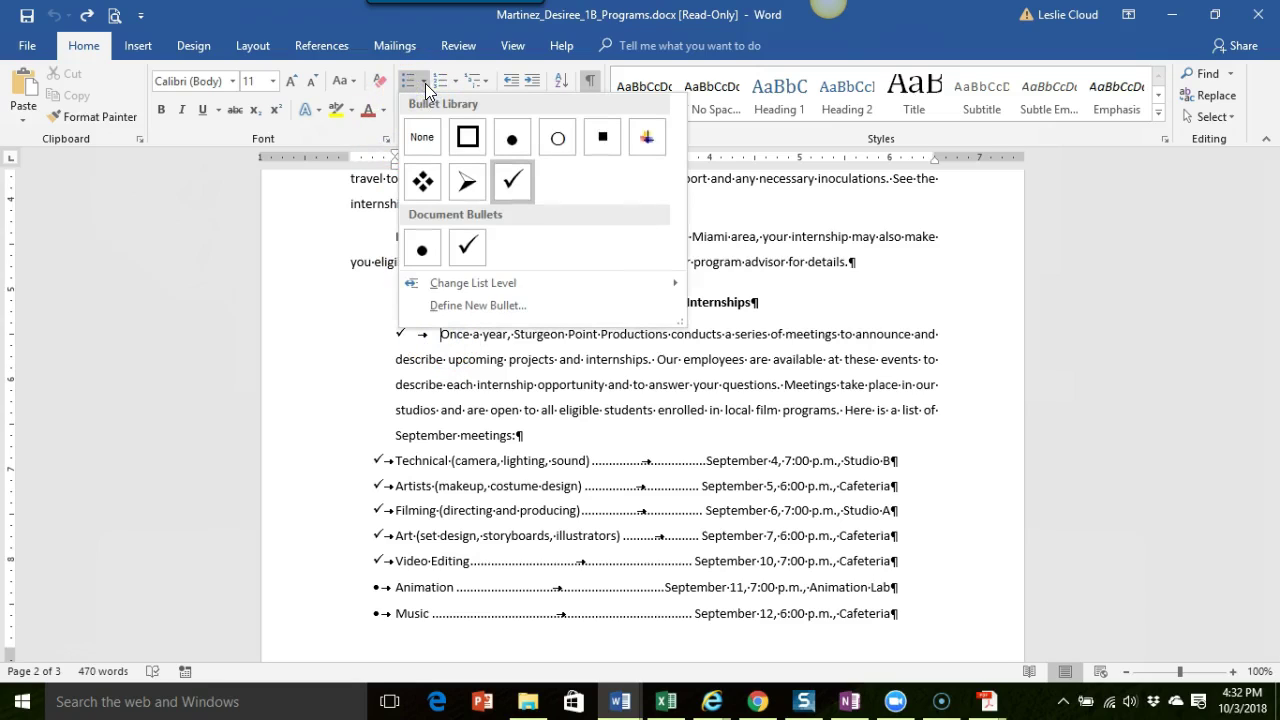
pyautogui.click(422, 137)
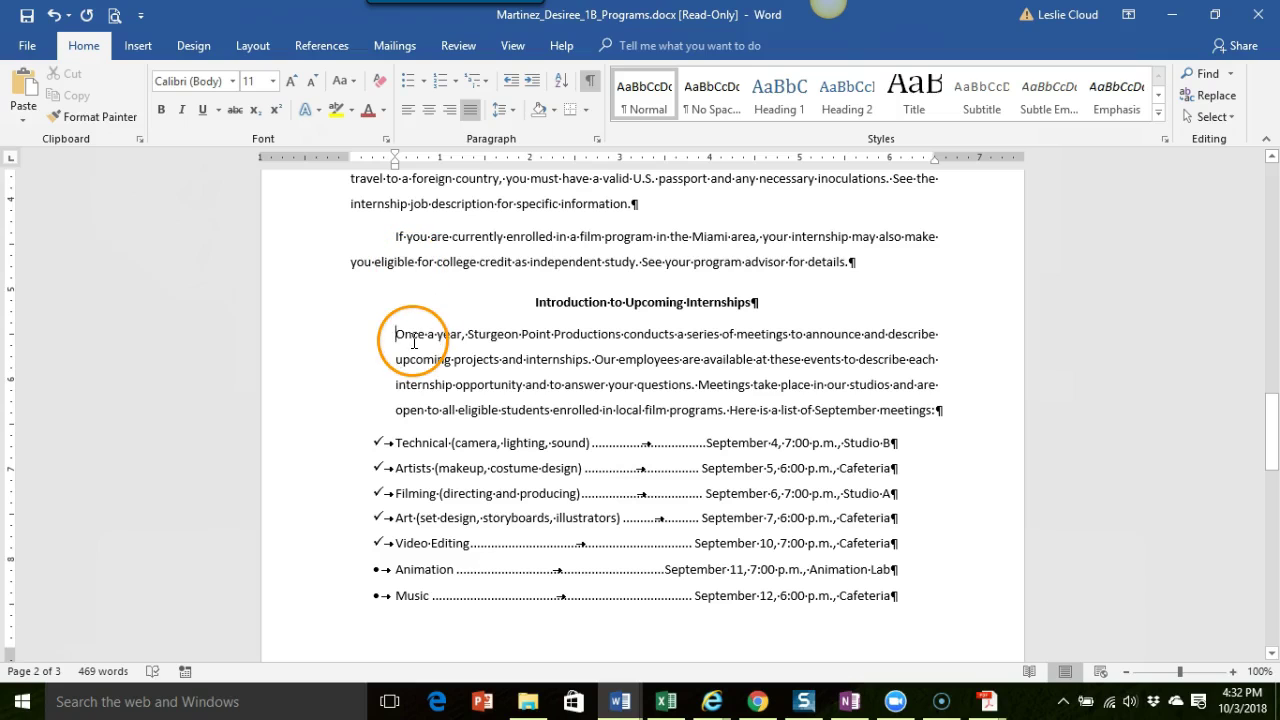
# - Give the 'Once a year' paragraph a 0.5" first-line indent and a 0" left indent
pyautogui.click(597, 143)
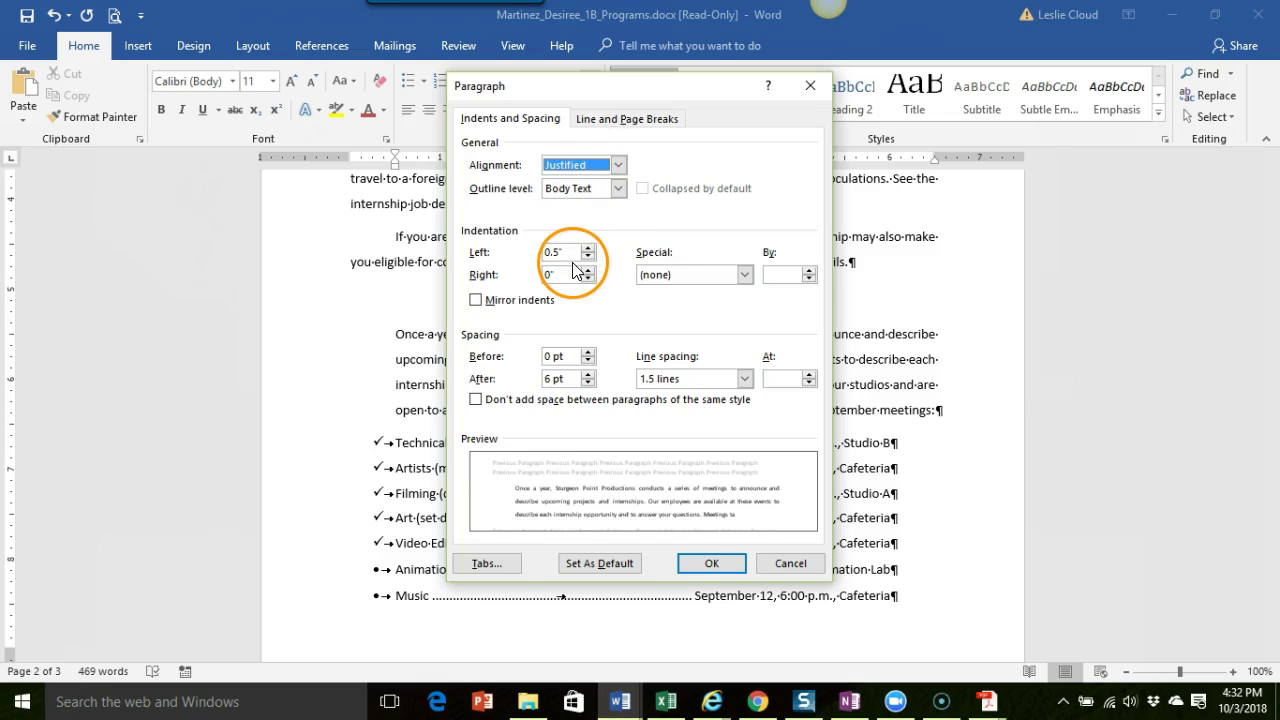
pyautogui.click(660, 276)
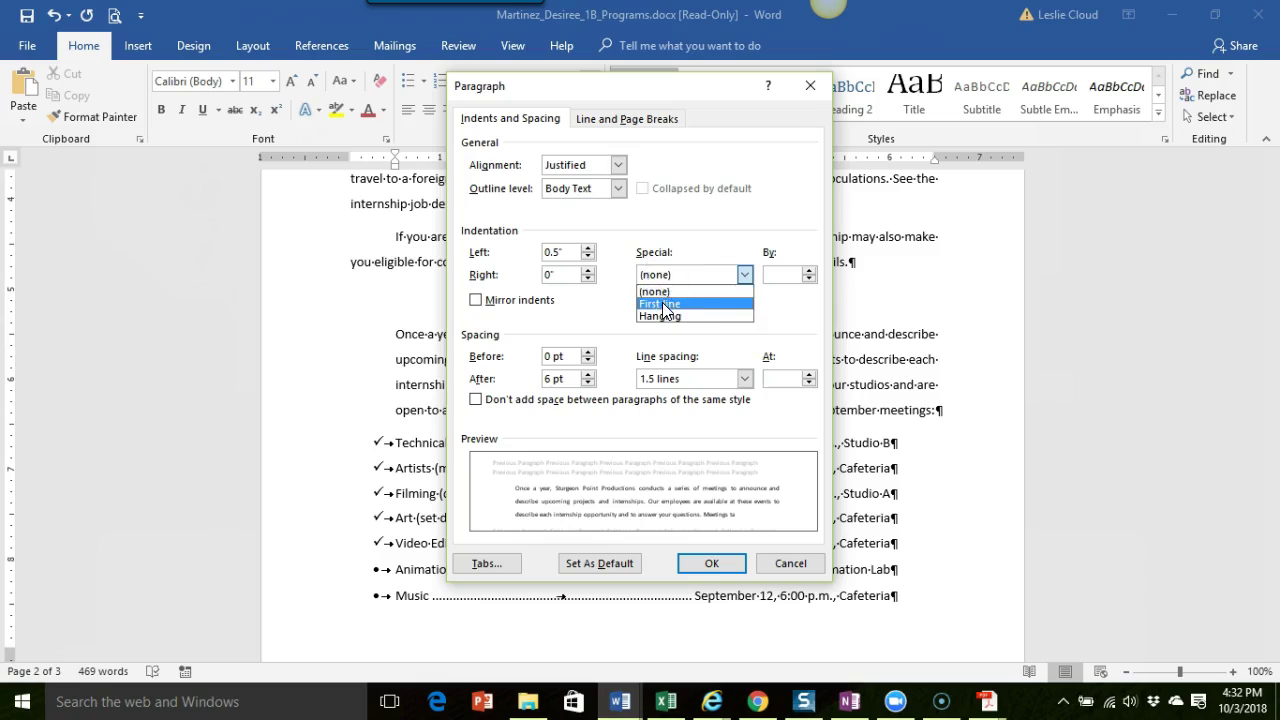
pyautogui.click(662, 303)
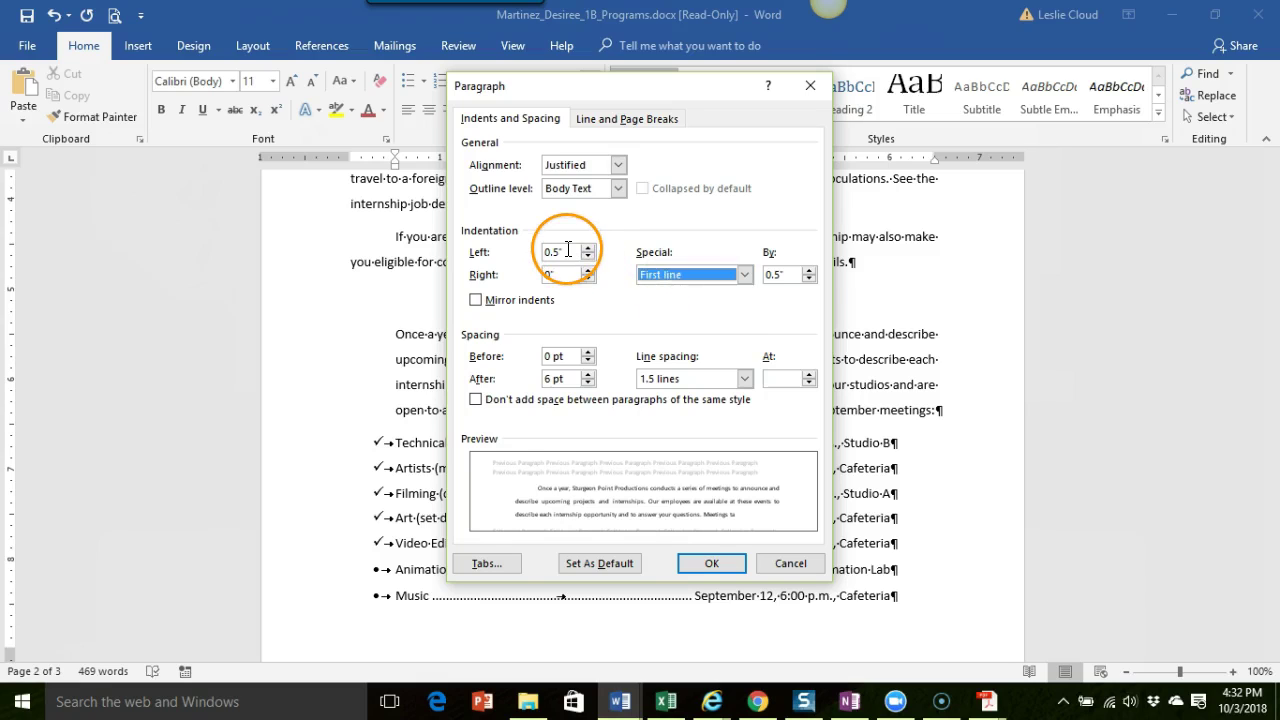
pyautogui.moveTo(567, 250); pyautogui.dragTo(538, 250)
pyautogui.write('0')
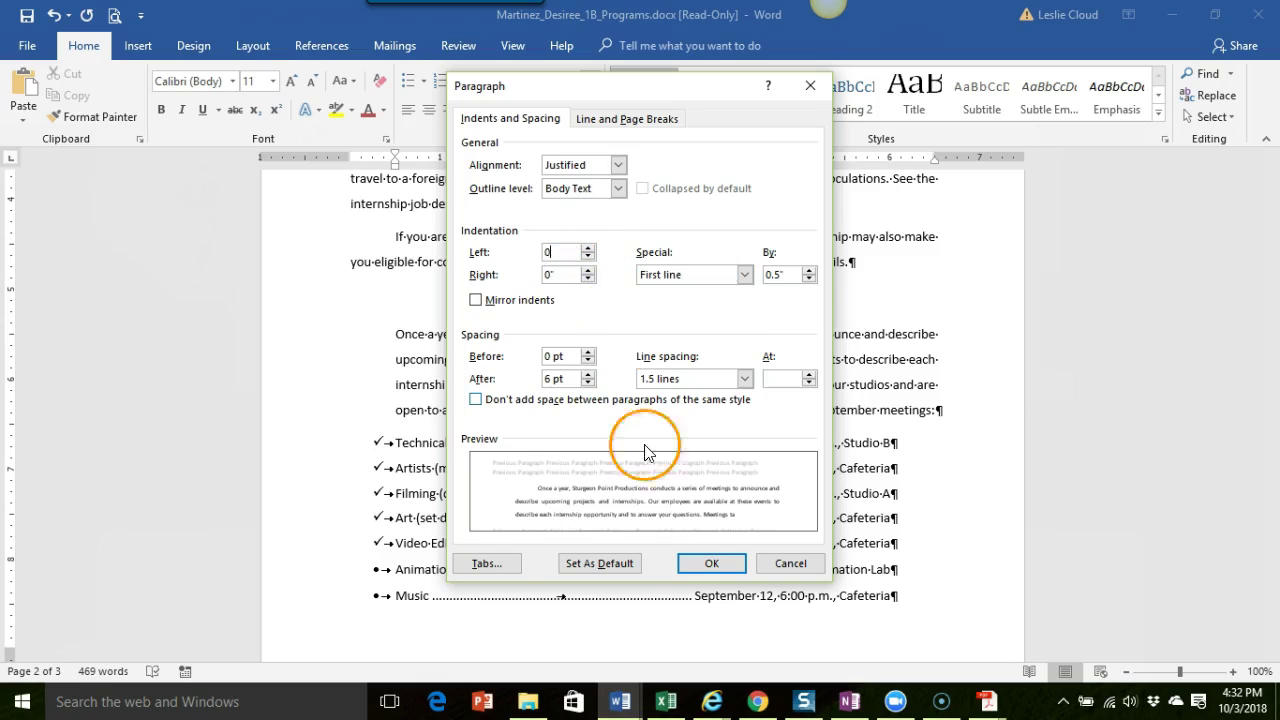
pyautogui.click(710, 563)
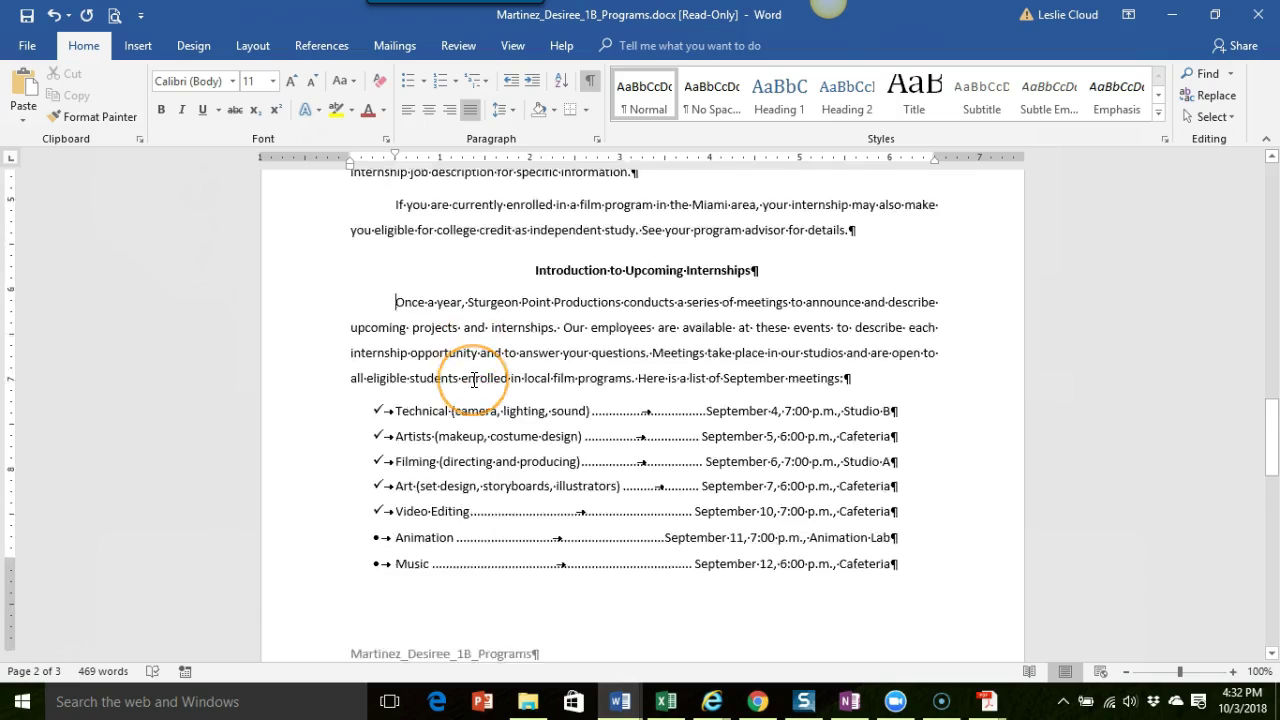
pyautogui.scroll(-7, 465, 370)
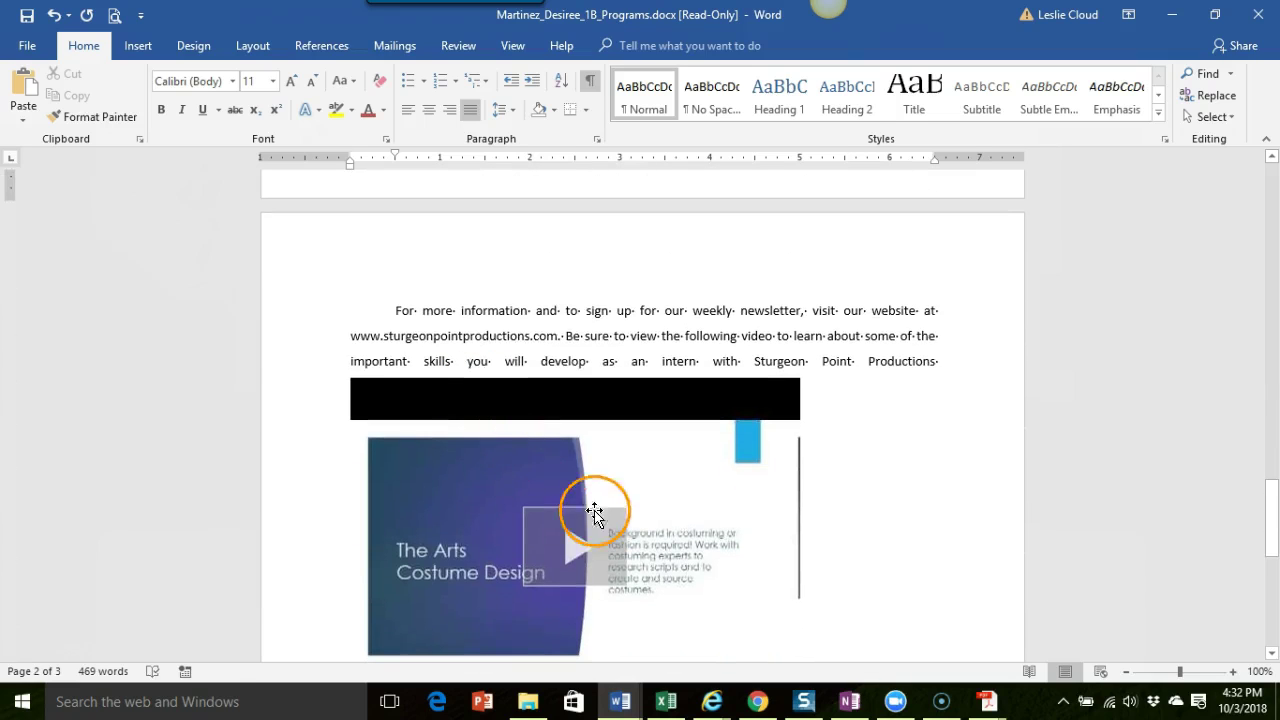